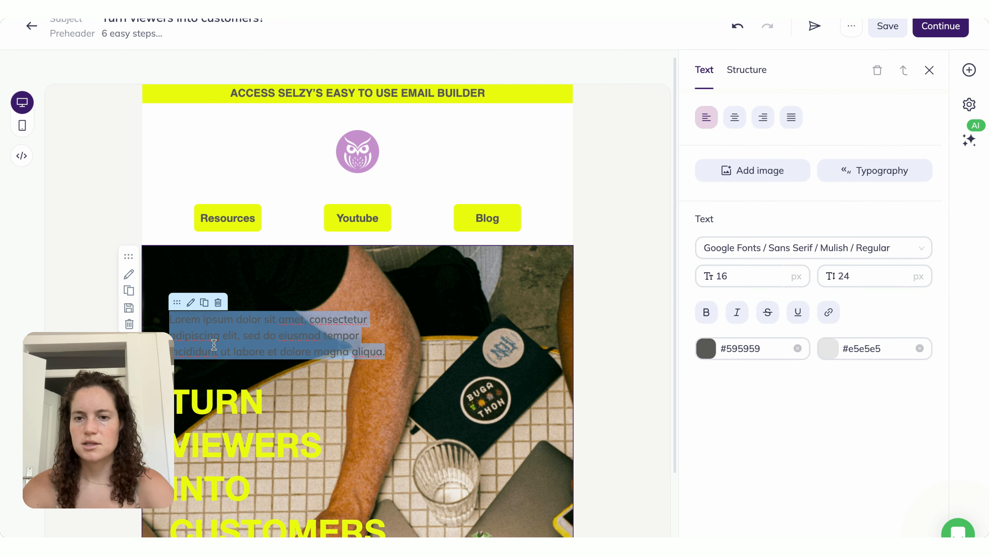
Replace the placeholder text above the hero heading with "Your Digital Digest".
{"action": "key", "text": "BackSpace"}
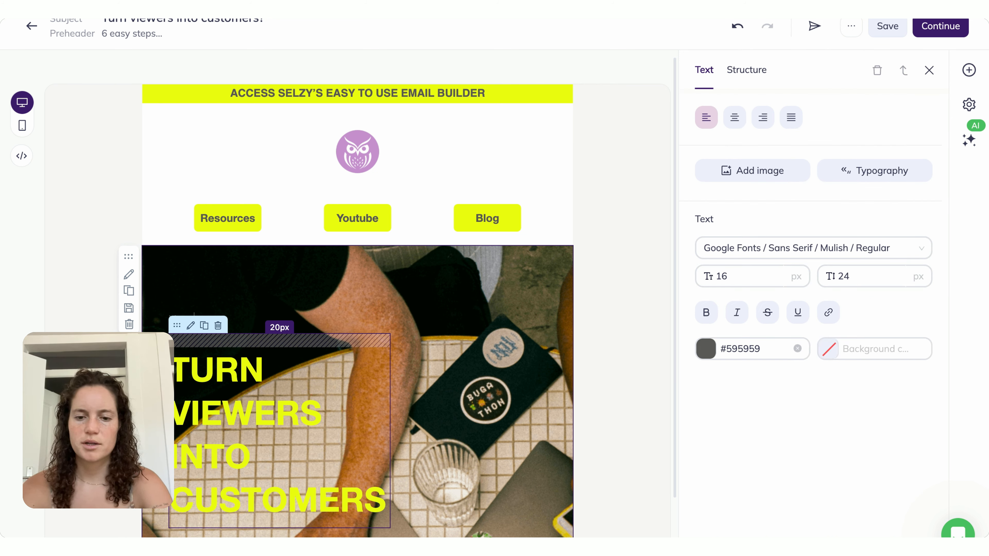
{"action": "type", "text": "Your Digital Diges"}
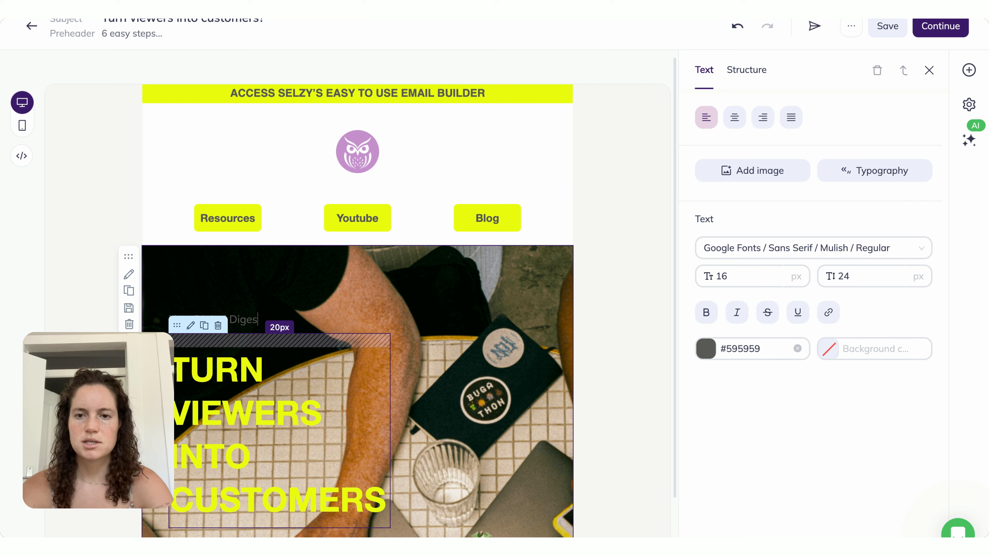
{"action": "type", "text": "t"}
Format the "Your Digital Digest" line in the Segoe UI, Helvetica Neue safe font, bold and white (#ffffff).
{"action": "triple_click", "coordinate": [254, 325]}
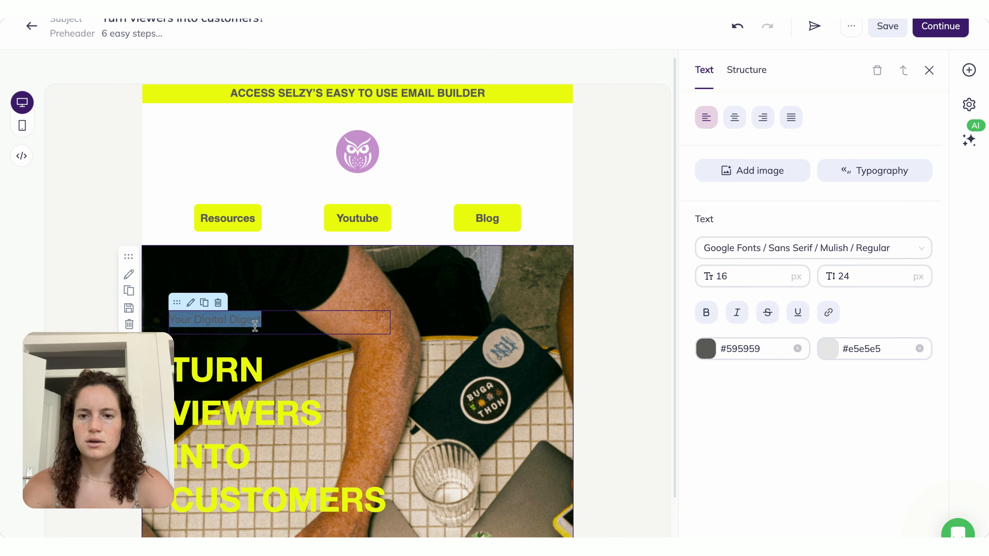
{"action": "left_click", "coordinate": [847, 253]}
{"action": "mouse_move", "coordinate": [573, 291]}
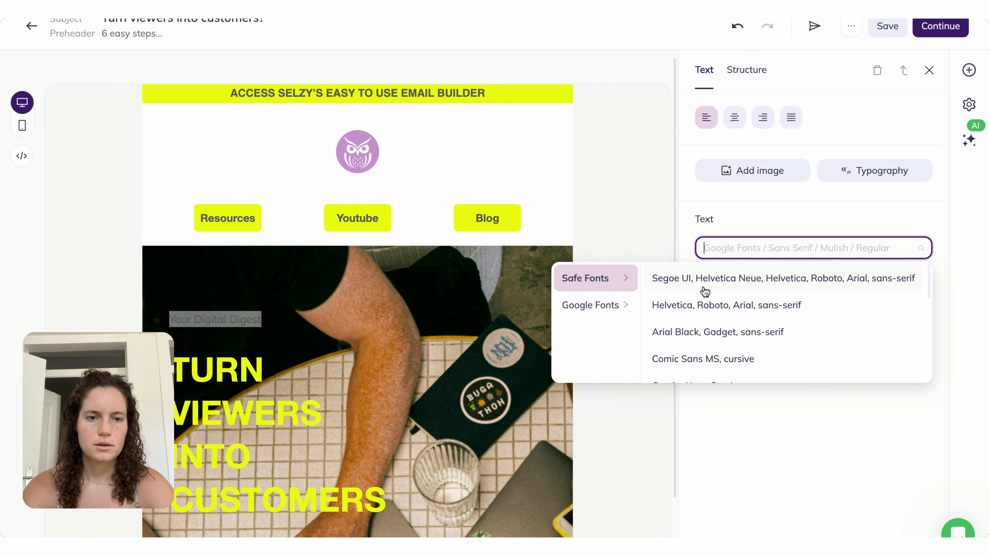
{"action": "left_click", "coordinate": [704, 290]}
{"action": "left_click", "coordinate": [835, 352]}
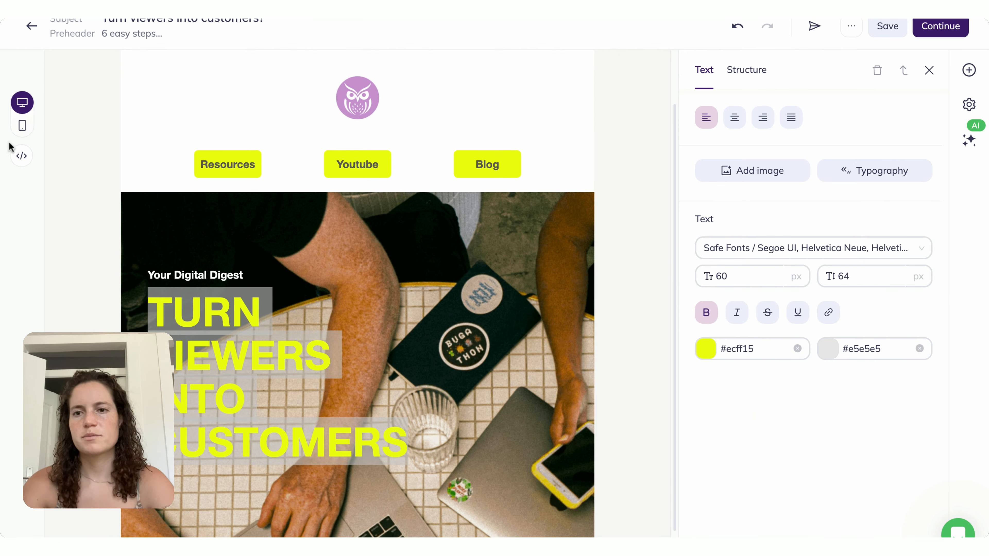
Check how the header, link buttons and hero section look in the mobile layout, and return to the desktop layout.
{"action": "left_click", "coordinate": [22, 125]}
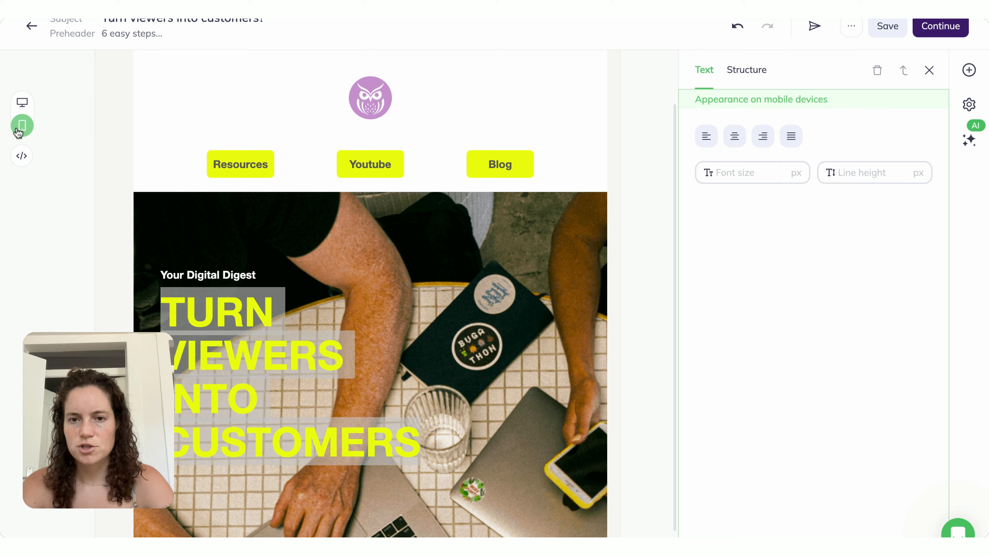
{"action": "scroll", "coordinate": [479, 335], "scroll_direction": "down", "scroll_amount": 3}
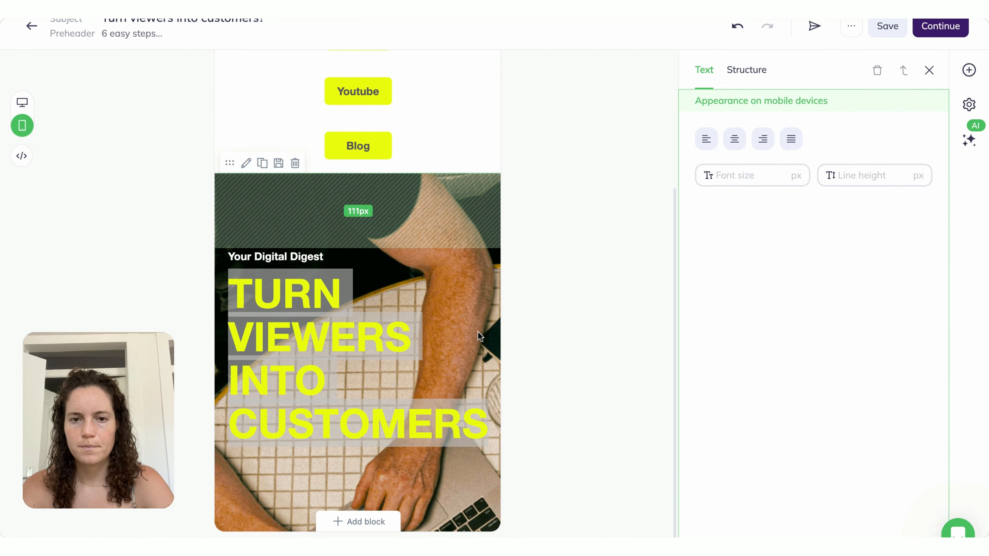
{"action": "scroll", "coordinate": [477, 332], "scroll_direction": "up", "scroll_amount": 4}
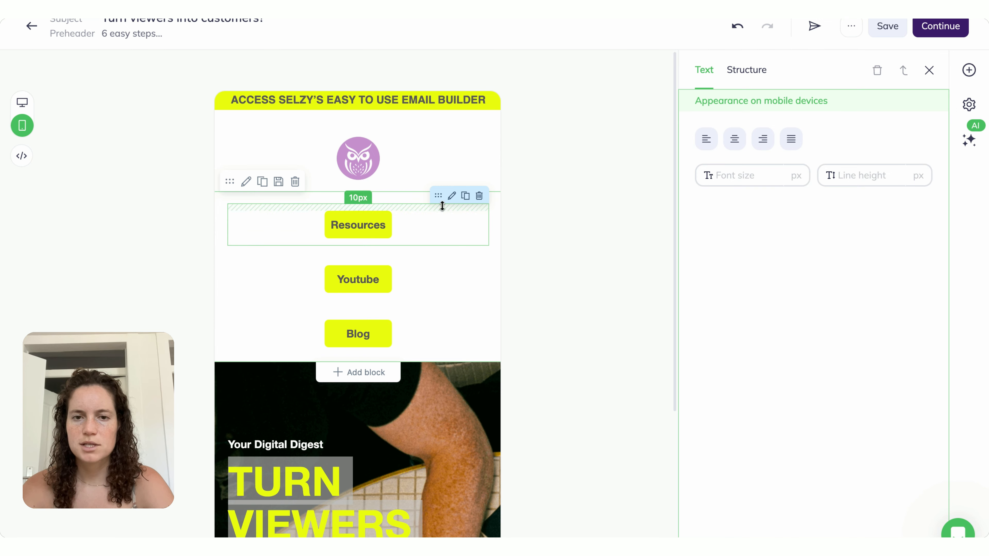
{"action": "scroll", "coordinate": [450, 287], "scroll_direction": "down", "scroll_amount": 5}
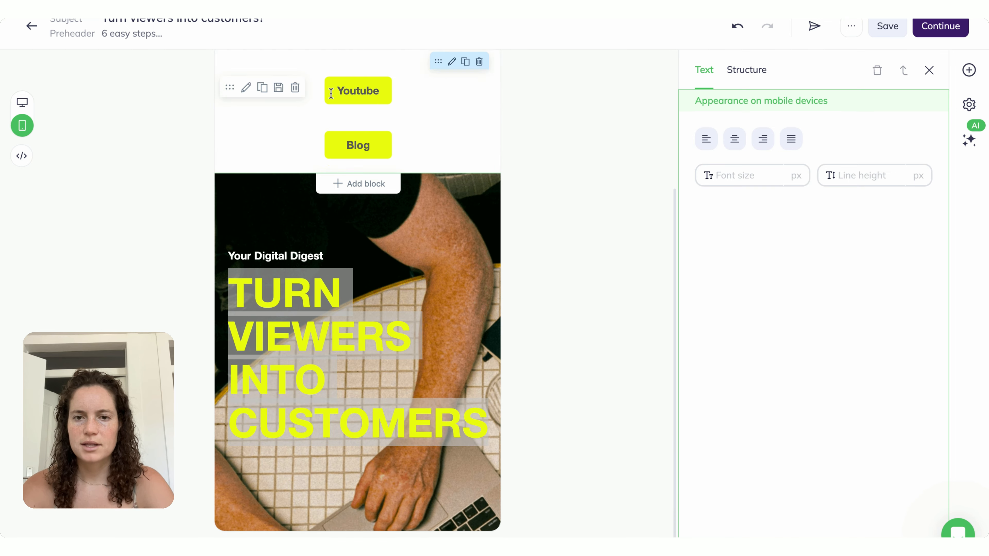
{"action": "scroll", "coordinate": [243, 188], "scroll_direction": "up", "scroll_amount": 5}
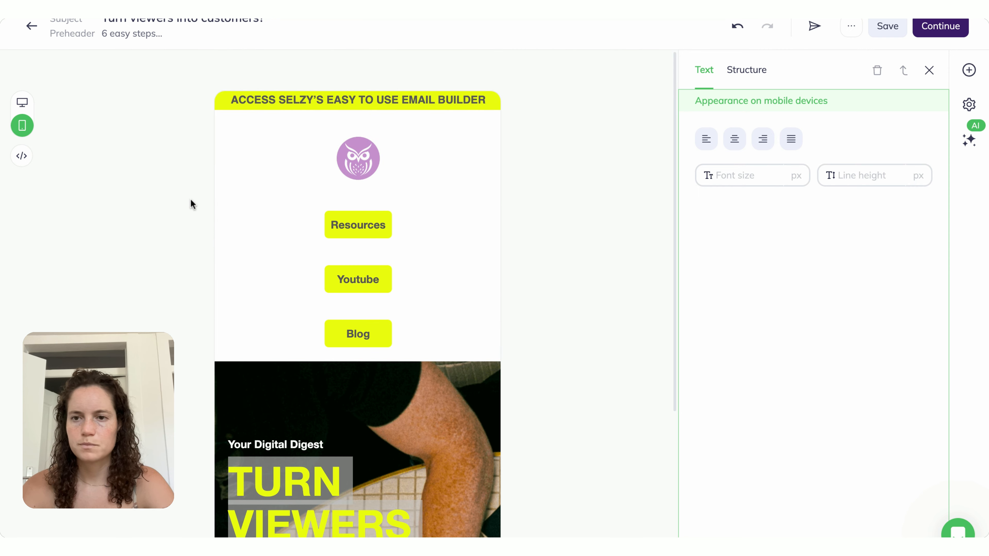
{"action": "left_click", "coordinate": [22, 102]}
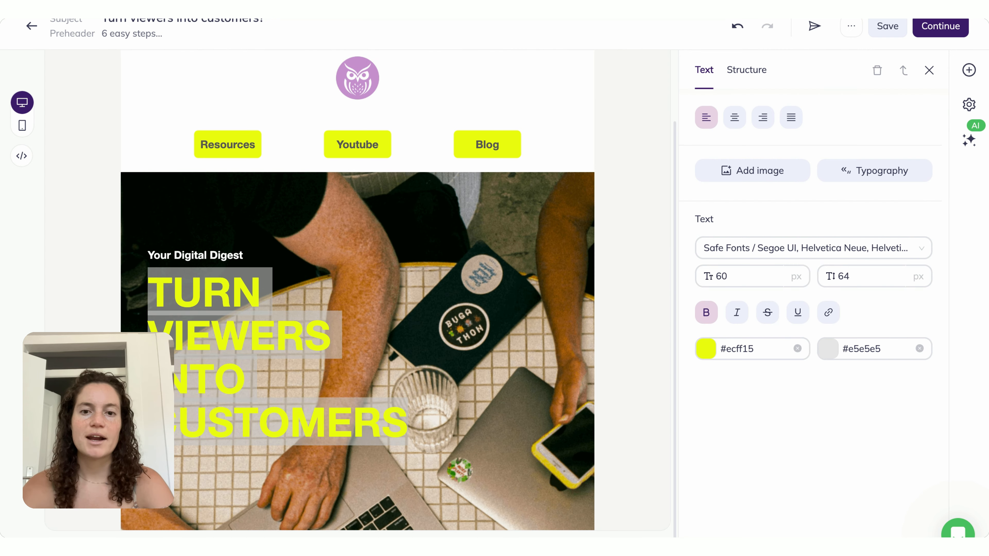
Add a single-column block below the hero image block.
{"action": "left_click_drag", "start_coordinate": [298, 510], "coordinate": [296, 497]}
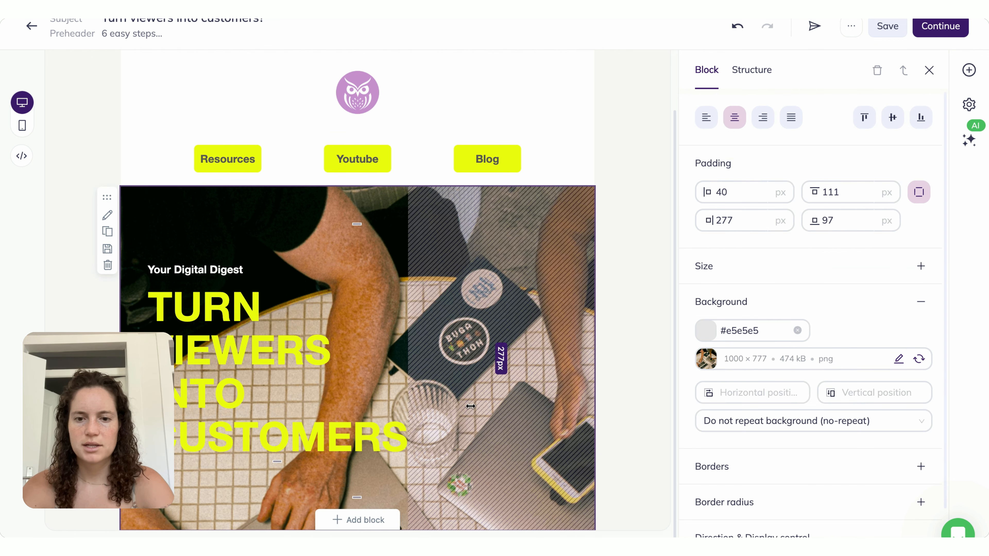
{"action": "left_click", "coordinate": [325, 521]}
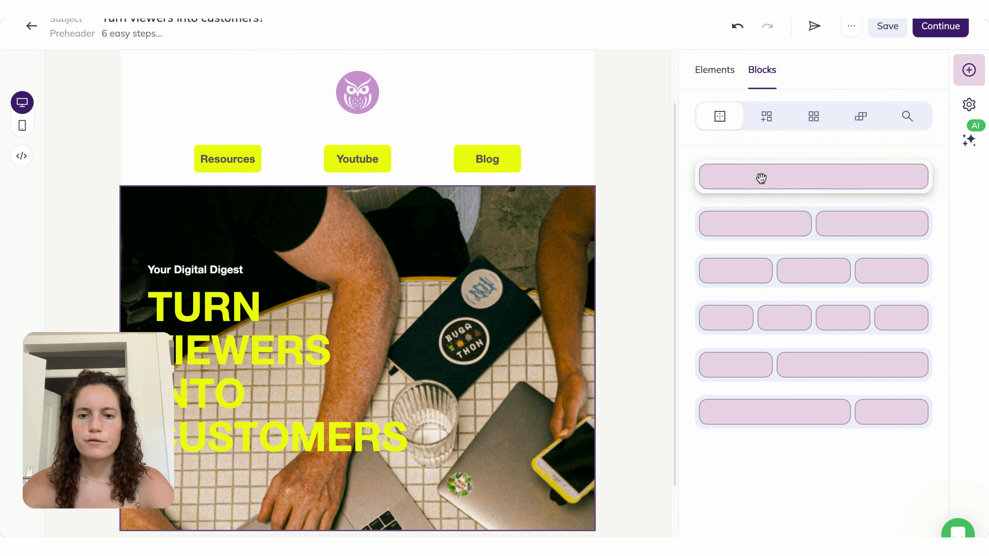
{"action": "left_click_drag", "start_coordinate": [761, 177], "coordinate": [349, 487]}
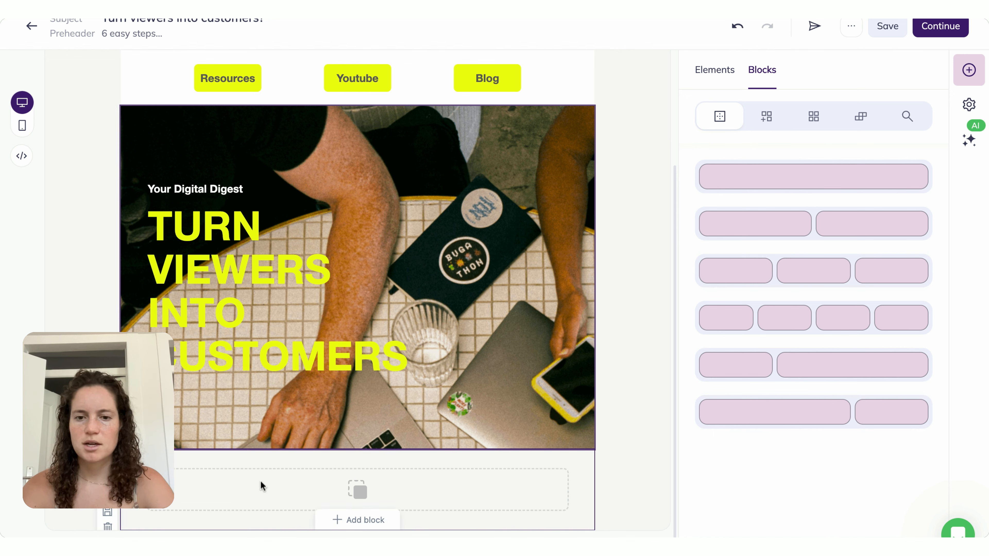
Give the new empty block below the hero a white (#ffffff) background.
{"action": "left_click", "coordinate": [412, 489]}
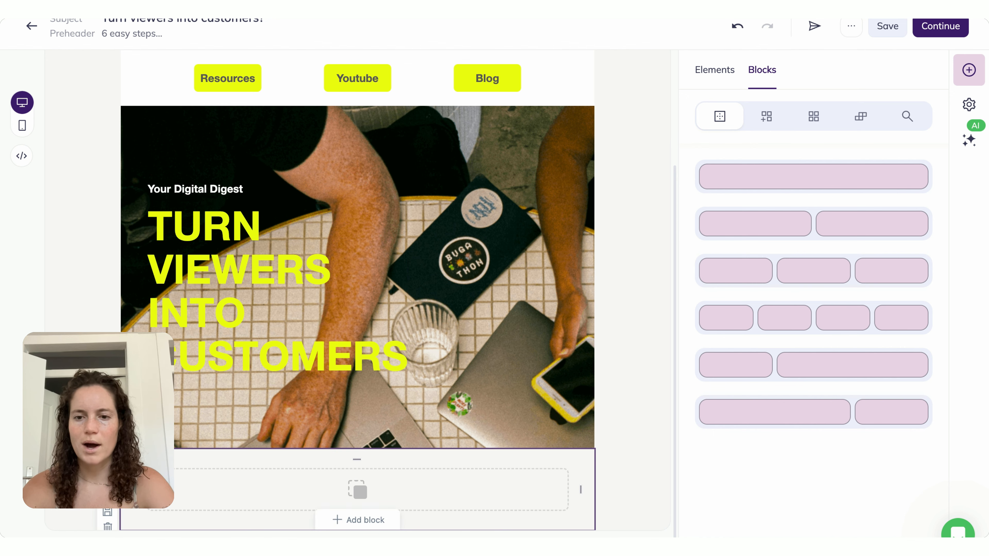
{"action": "left_click", "coordinate": [921, 273]}
{"action": "left_click", "coordinate": [929, 70]}
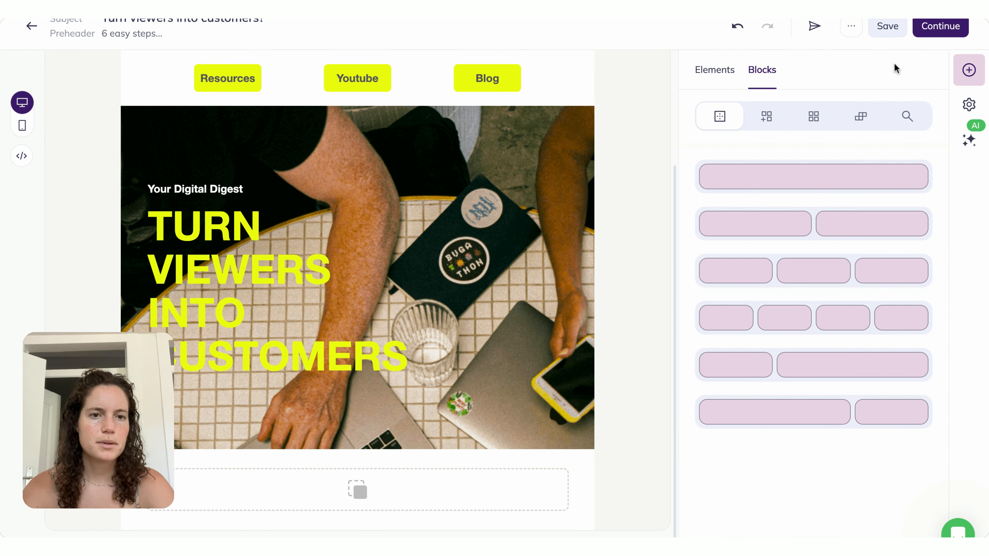
Duplicate the "Your Digital Digest" text and move the copy into the empty block below the hero.
{"action": "left_click", "coordinate": [705, 83]}
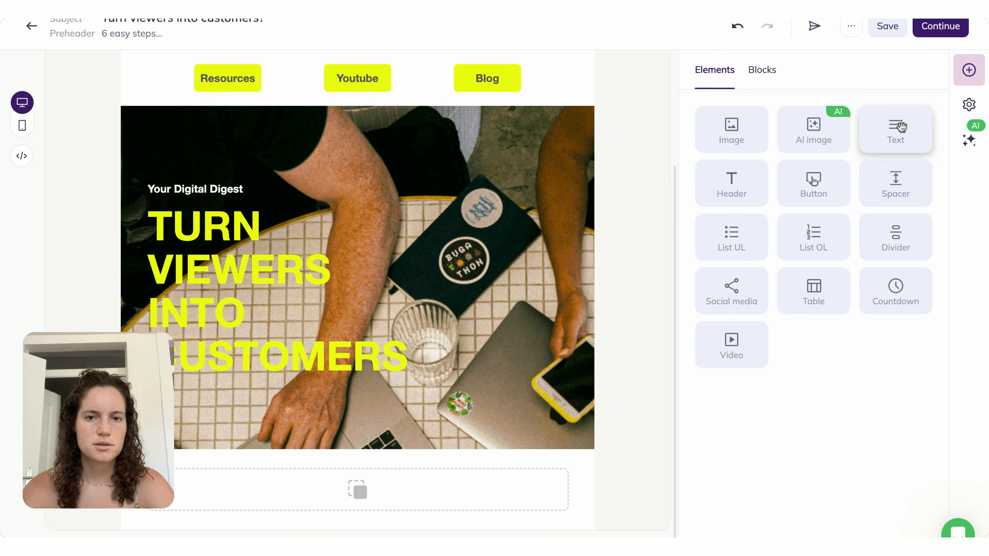
{"action": "left_click", "coordinate": [203, 190]}
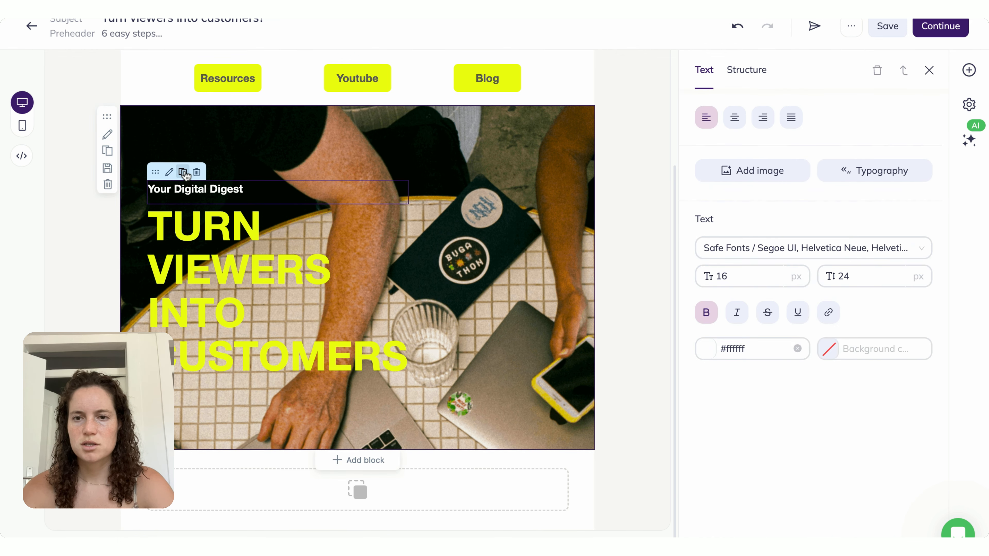
{"action": "left_click", "coordinate": [182, 171]}
{"action": "left_click_drag", "start_coordinate": [152, 198], "coordinate": [188, 502]}
Change the copied text in the lower block to black.
{"action": "triple_click", "coordinate": [189, 501]}
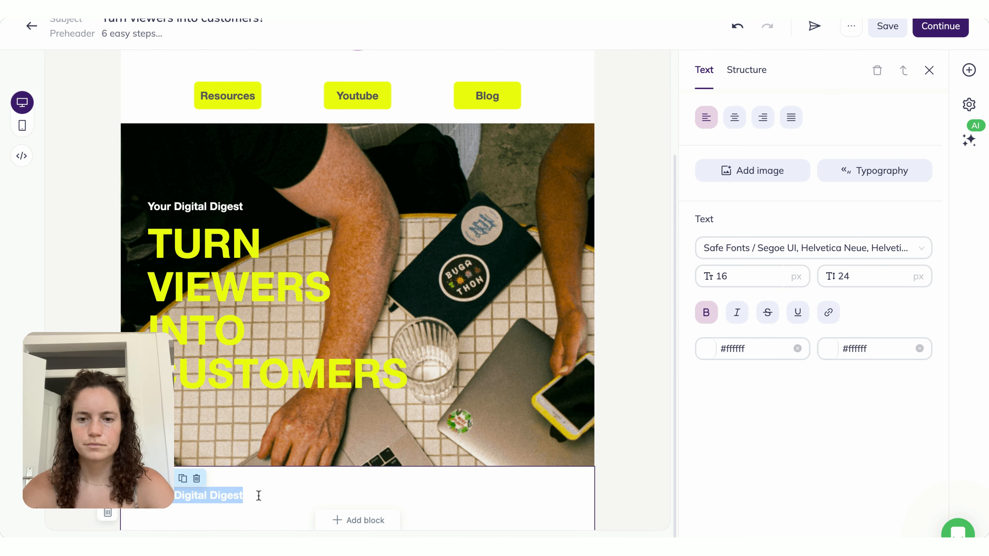
{"action": "left_click", "coordinate": [707, 349]}
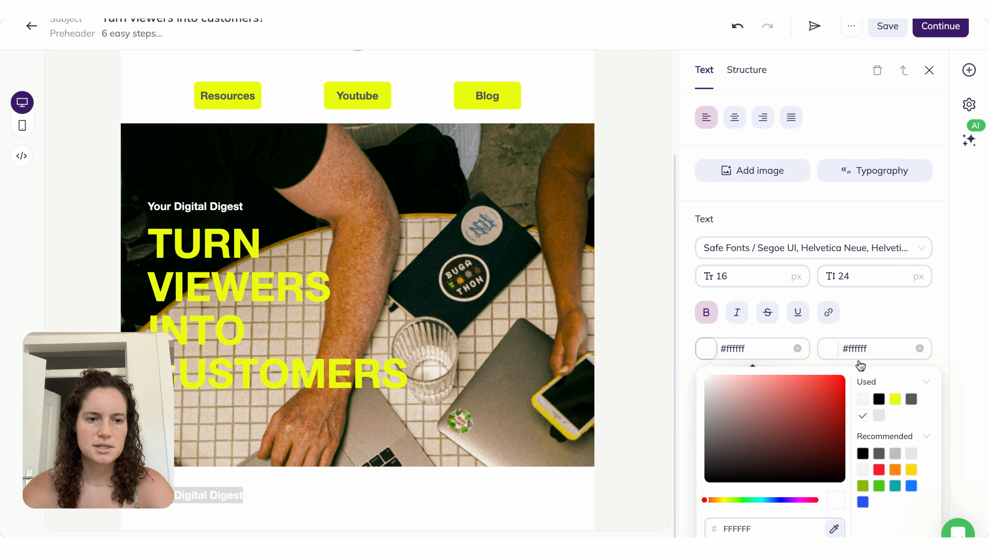
{"action": "left_click", "coordinate": [879, 401]}
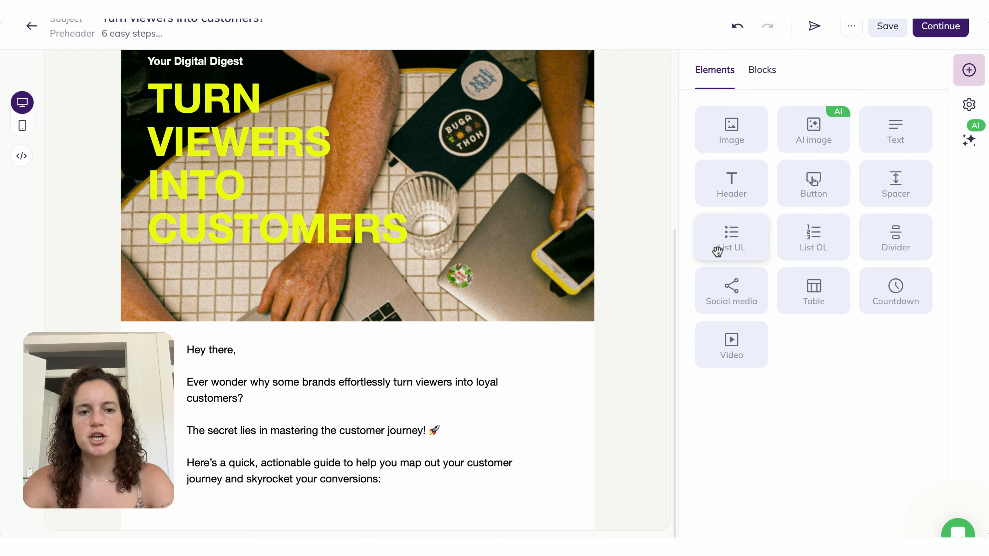
Add a bulleted list under the intro text and give it a #E5E5E5 background with 9 px bottom padding.
{"action": "left_click_drag", "start_coordinate": [731, 238], "coordinate": [725, 242]}
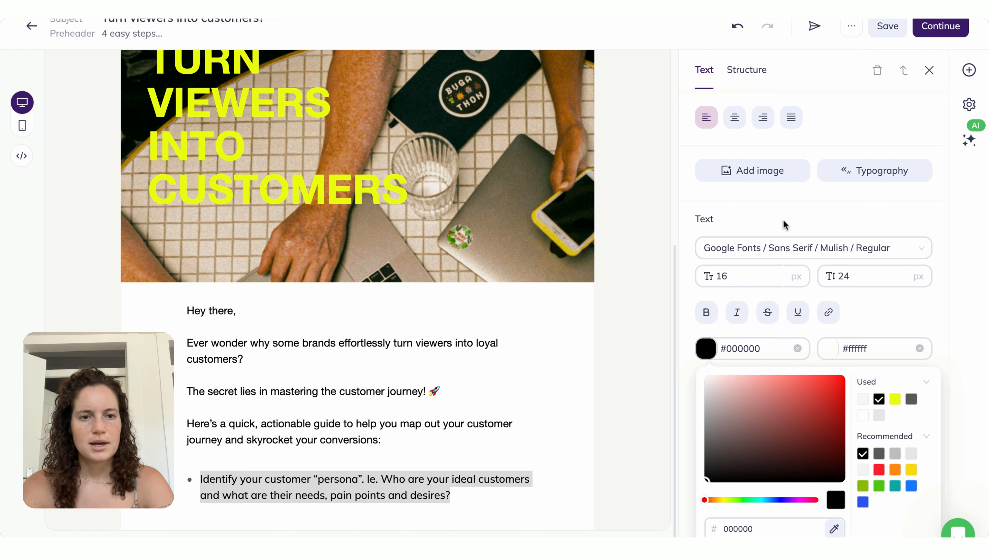
{"action": "triple_click", "coordinate": [276, 487]}
{"action": "left_click", "coordinate": [195, 500]}
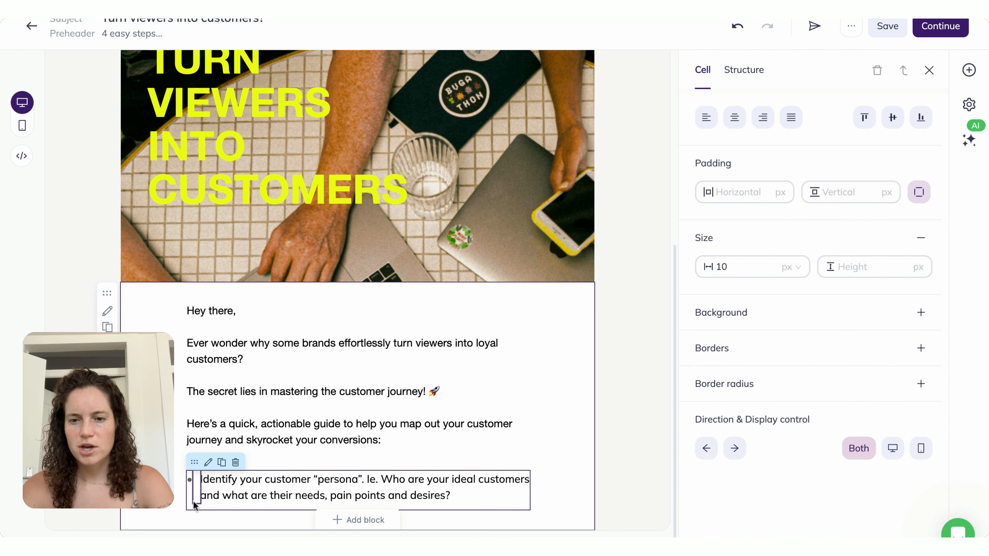
{"action": "left_click_drag", "start_coordinate": [190, 511], "coordinate": [190, 509]}
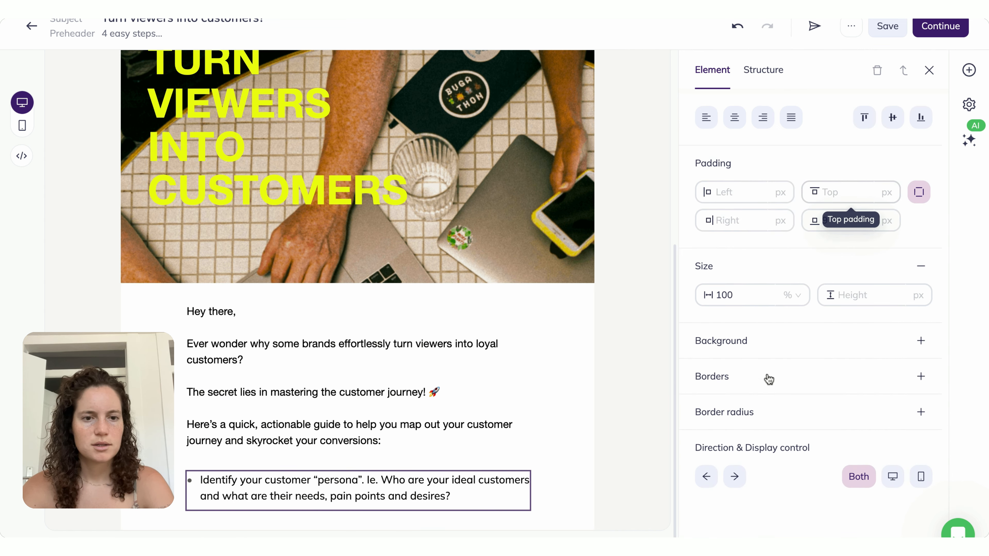
{"action": "left_click", "coordinate": [727, 342]}
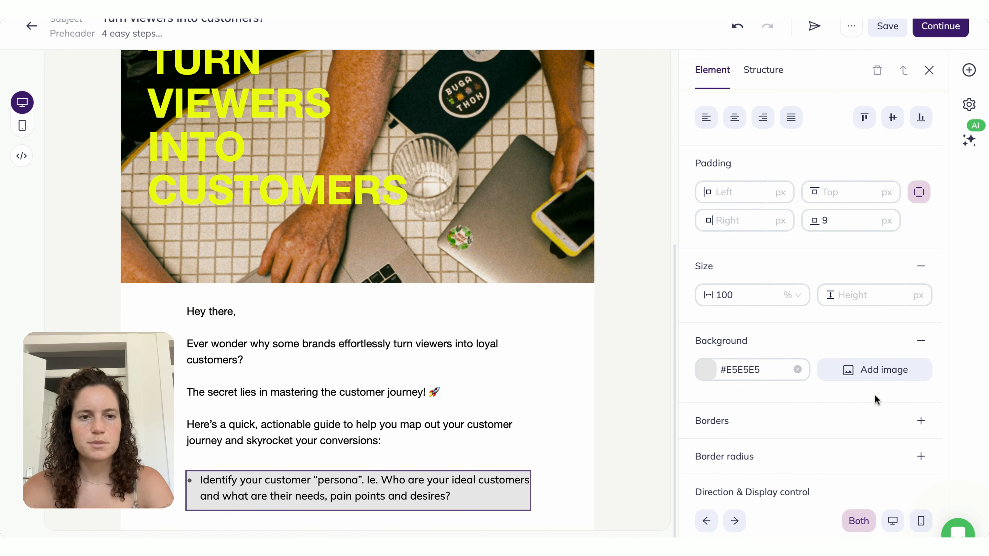
Set the bulleted list's left and right padding to 7 px and its top padding to 9 px.
{"action": "left_click", "coordinate": [761, 189]}
{"action": "left_click", "coordinate": [761, 189]}
{"action": "left_click", "coordinate": [760, 189]}
{"action": "left_click", "coordinate": [760, 189]}
{"action": "left_click", "coordinate": [760, 189]}
{"action": "left_click", "coordinate": [760, 190]}
{"action": "left_click", "coordinate": [760, 189]}
{"action": "left_click", "coordinate": [734, 221]}
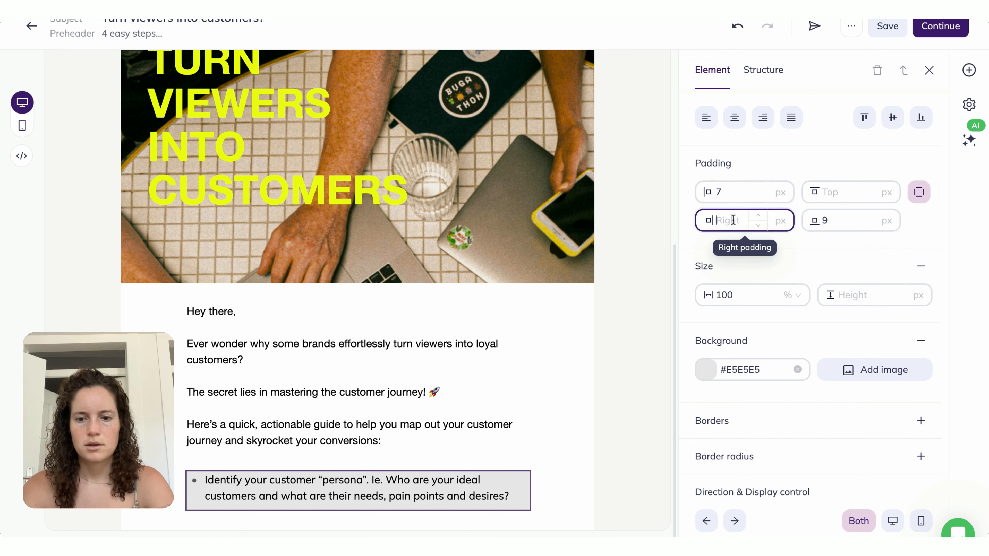
{"action": "type", "text": "7"}
{"action": "left_click", "coordinate": [842, 192]}
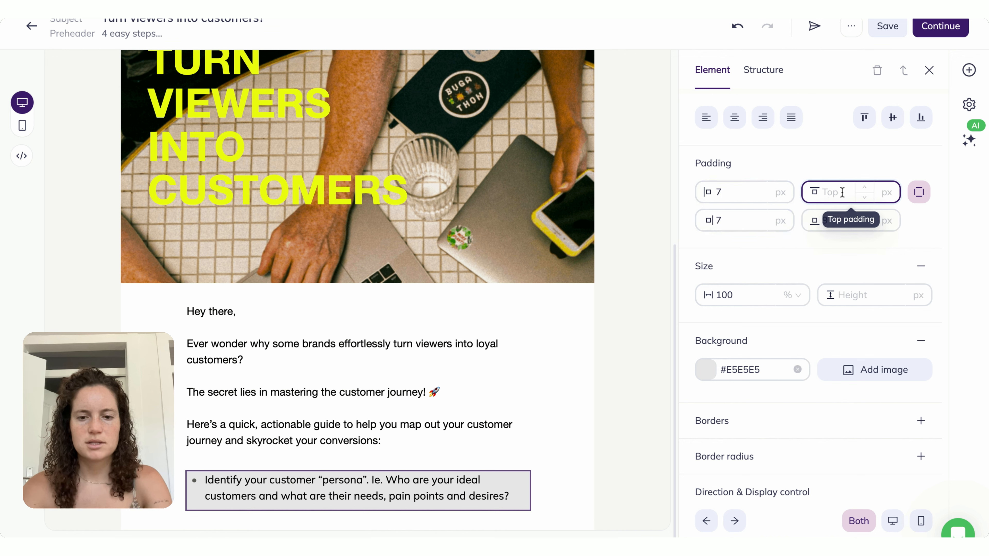
{"action": "type", "text": "9"}
{"action": "left_click", "coordinate": [642, 416]}
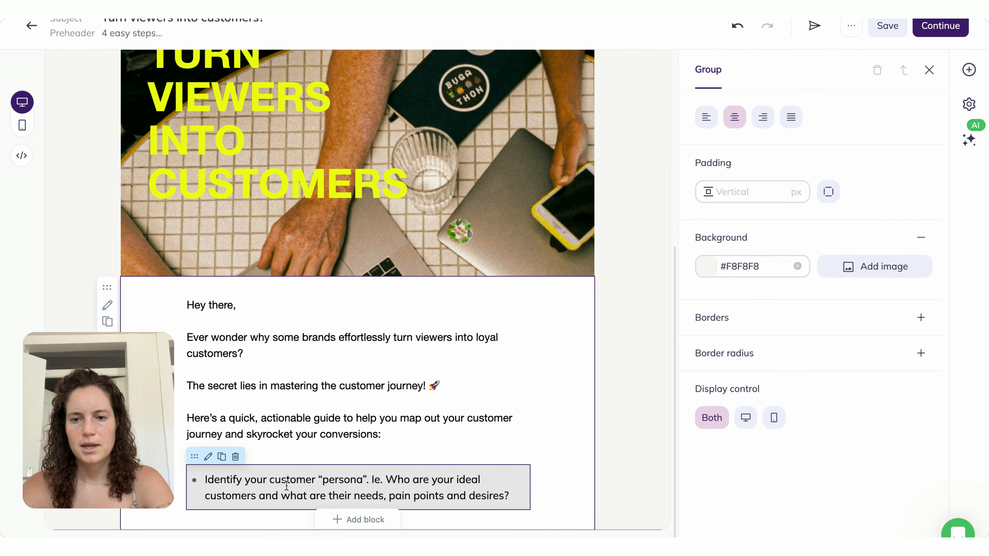
Duplicate the grey bulleted list and insert a spacer between the two copies.
{"action": "left_click", "coordinate": [222, 456]}
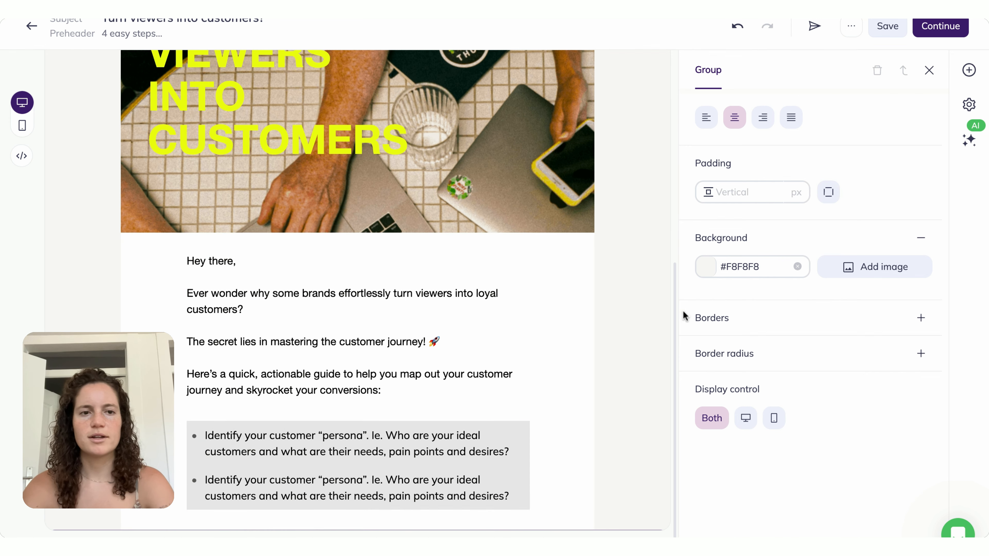
{"action": "left_click", "coordinate": [969, 70]}
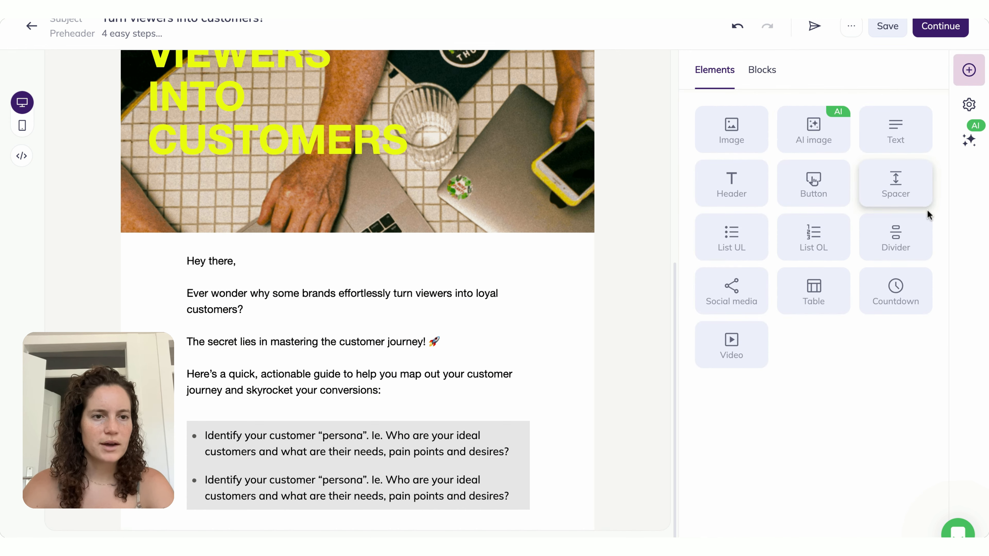
{"action": "left_click_drag", "start_coordinate": [896, 188], "coordinate": [357, 462]}
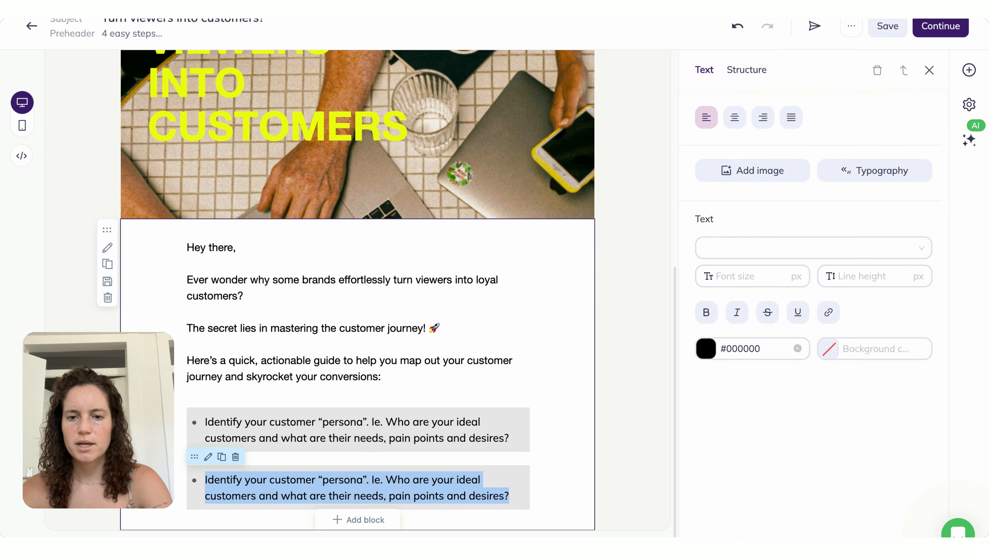
Rewrite bullet two as "Map out touchpoints. Ie. Where do customers interact with your brand along their journey with you? Think website visits, social media, email campaigns etc…".
{"action": "type", "text": "Map out touchpoints. Ie. Where do customers interact with your brand along their journey with you? Think website visits, social media, email campaigns etc..."}
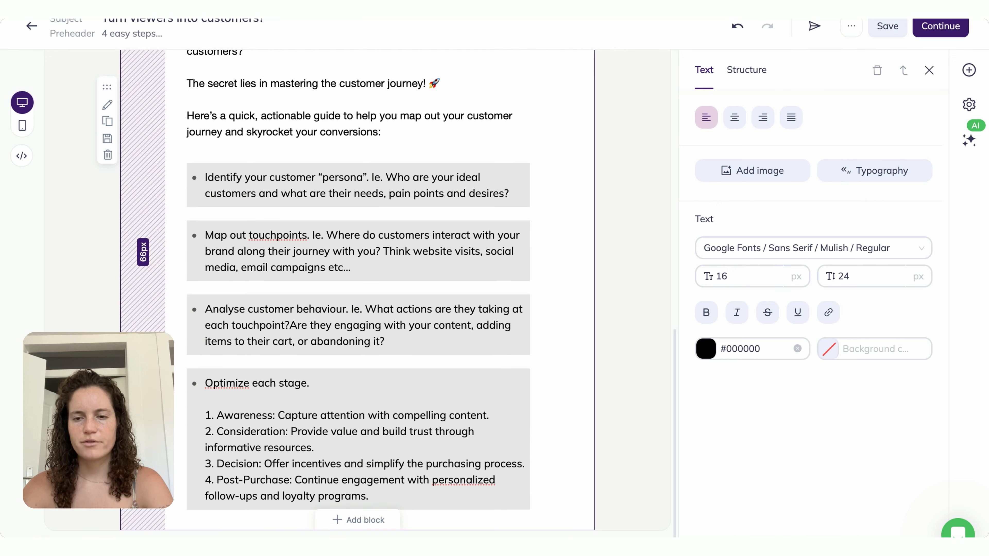
Review the body text block with its bullet lists in the desktop layout and in the mobile layout.
{"action": "left_click", "coordinate": [572, 252]}
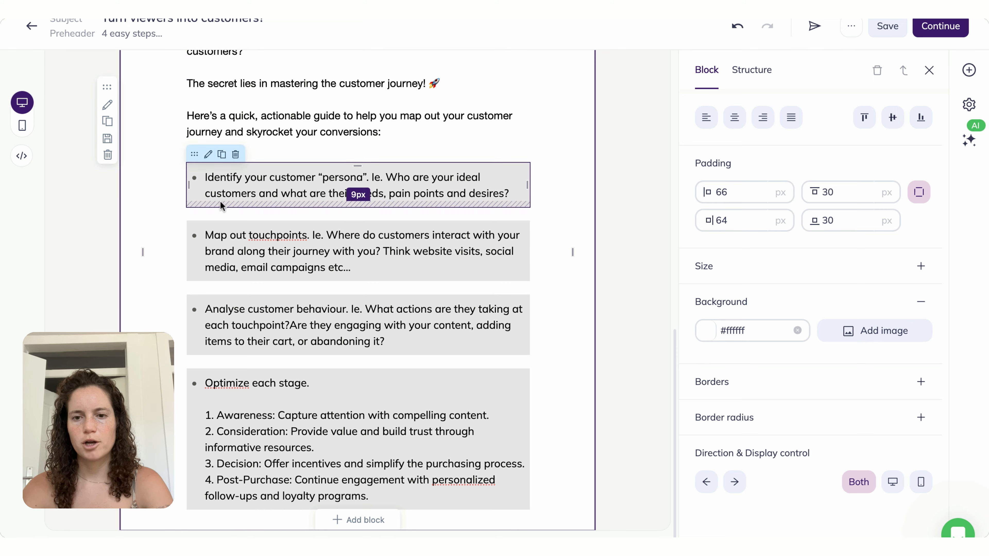
{"action": "scroll", "coordinate": [336, 449], "scroll_direction": "up", "scroll_amount": 5}
{"action": "scroll", "coordinate": [336, 449], "scroll_direction": "up", "scroll_amount": 4}
{"action": "scroll", "coordinate": [336, 450], "scroll_direction": "down", "scroll_amount": 10}
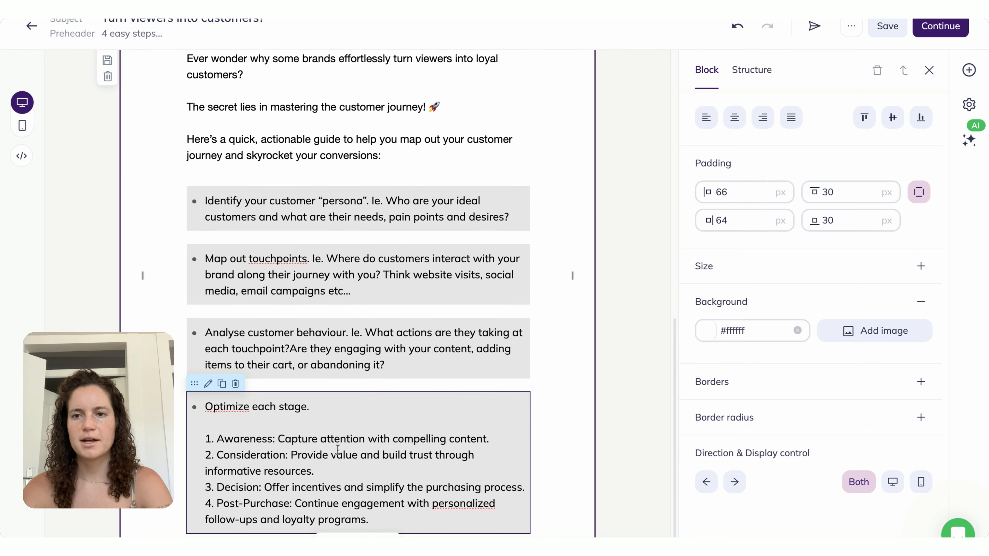
{"action": "left_click", "coordinate": [22, 128]}
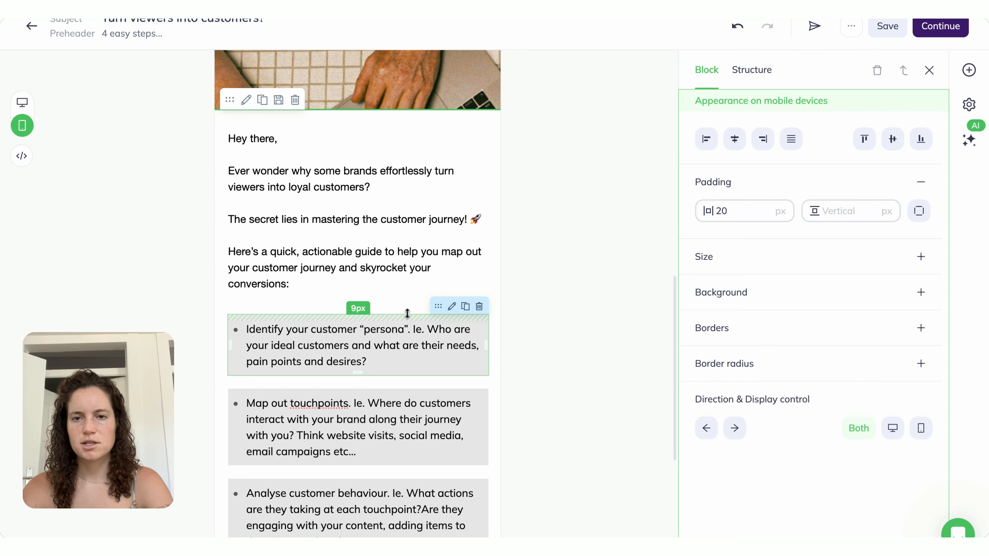
Check the hero, intro text and bulleted lists in the mobile layout, and look at the intro text's mobile appearance settings.
{"action": "scroll", "coordinate": [407, 313], "scroll_direction": "up", "scroll_amount": 10}
{"action": "scroll", "coordinate": [407, 314], "scroll_direction": "up", "scroll_amount": 2}
{"action": "scroll", "coordinate": [406, 313], "scroll_direction": "down", "scroll_amount": 15}
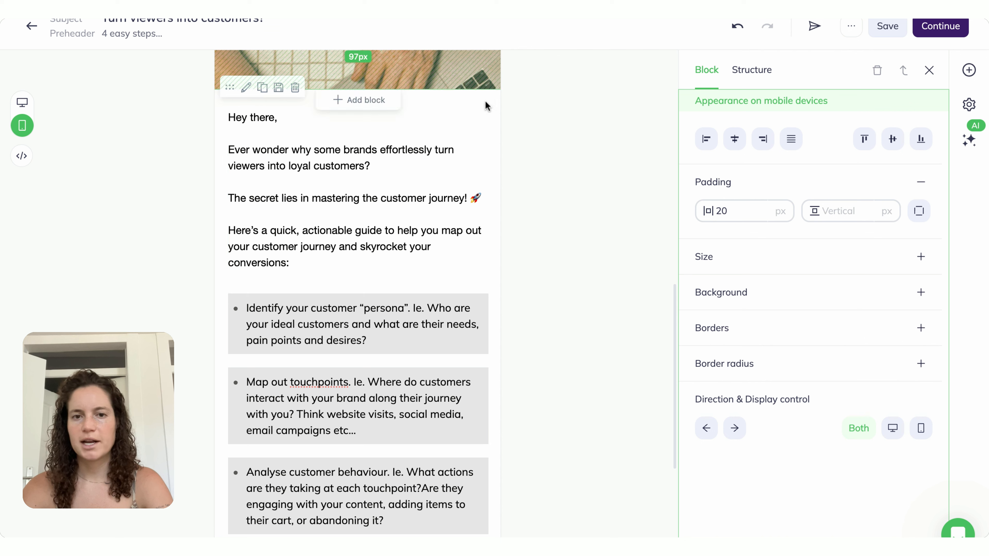
{"action": "left_click", "coordinate": [338, 121]}
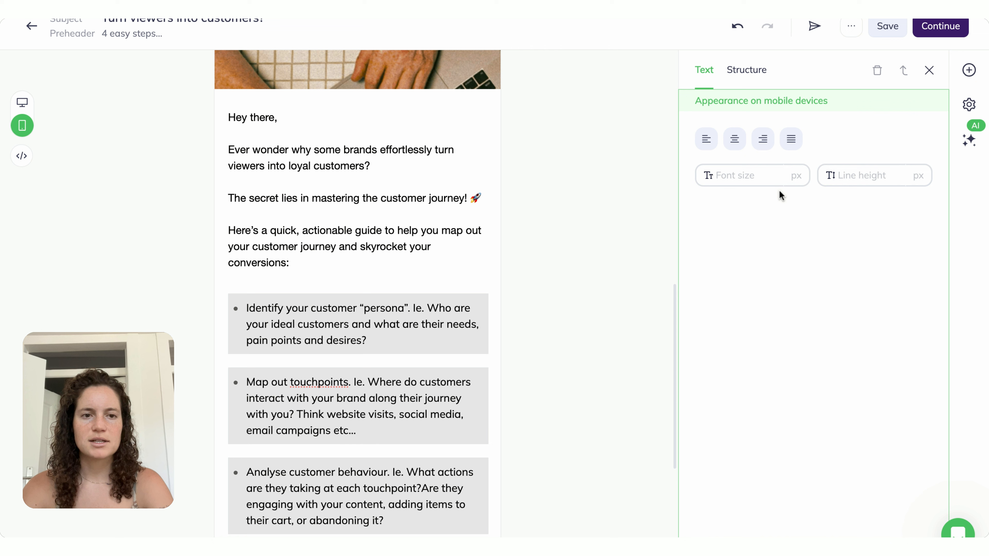
{"action": "mouse_move", "coordinate": [724, 112]}
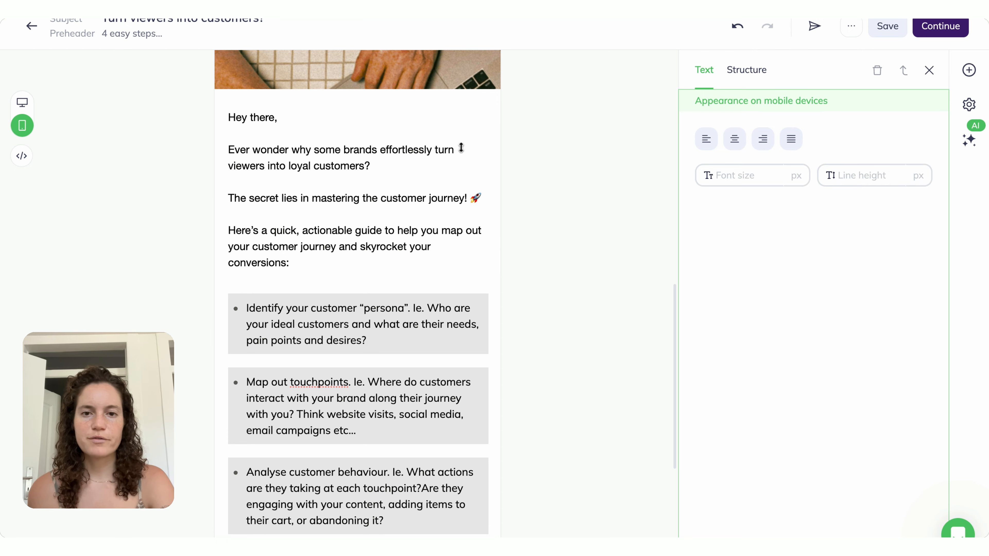
{"action": "scroll", "coordinate": [373, 293], "scroll_direction": "up", "scroll_amount": 12}
{"action": "scroll", "coordinate": [373, 292], "scroll_direction": "down", "scroll_amount": 16}
{"action": "scroll", "coordinate": [374, 293], "scroll_direction": "up", "scroll_amount": 15}
{"action": "scroll", "coordinate": [373, 293], "scroll_direction": "down", "scroll_amount": 11}
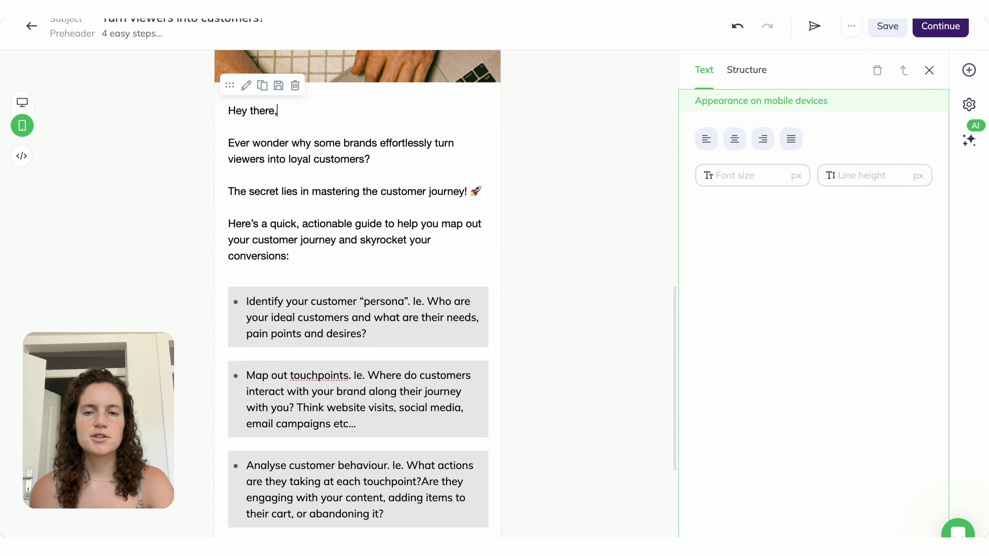
{"action": "scroll", "coordinate": [359, 292], "scroll_direction": "down", "scroll_amount": 5}
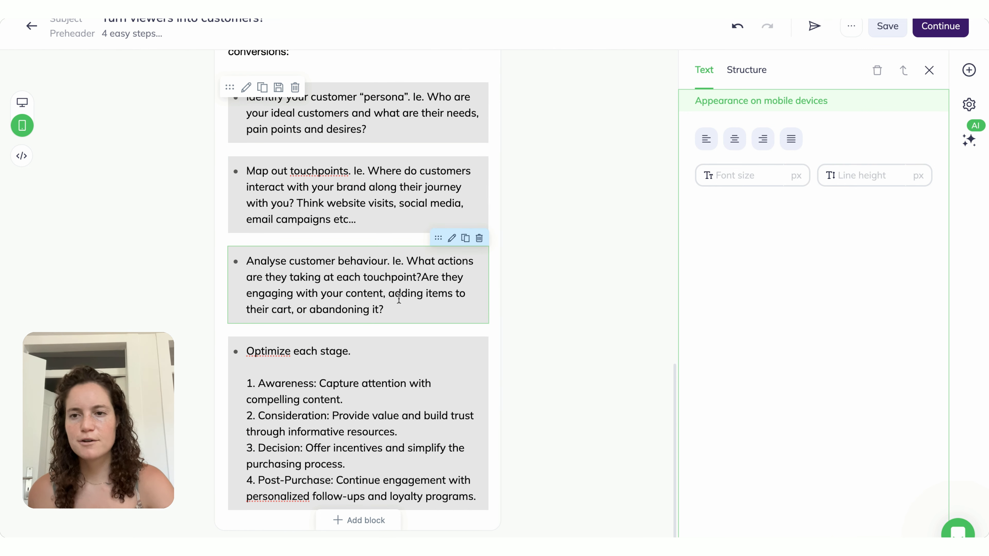
In the desktop layout, place a copy of the intro text below the last bulleted list and replace it with the "By mastering the customer journey" closing message.
{"action": "left_click", "coordinate": [22, 102]}
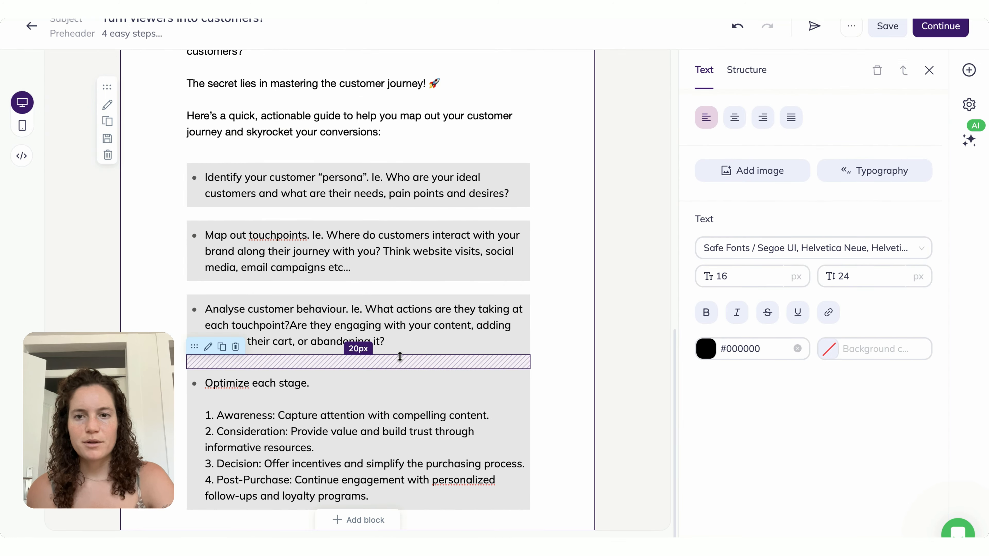
{"action": "scroll", "coordinate": [400, 357], "scroll_direction": "up", "scroll_amount": 10}
{"action": "scroll", "coordinate": [399, 357], "scroll_direction": "down", "scroll_amount": 10}
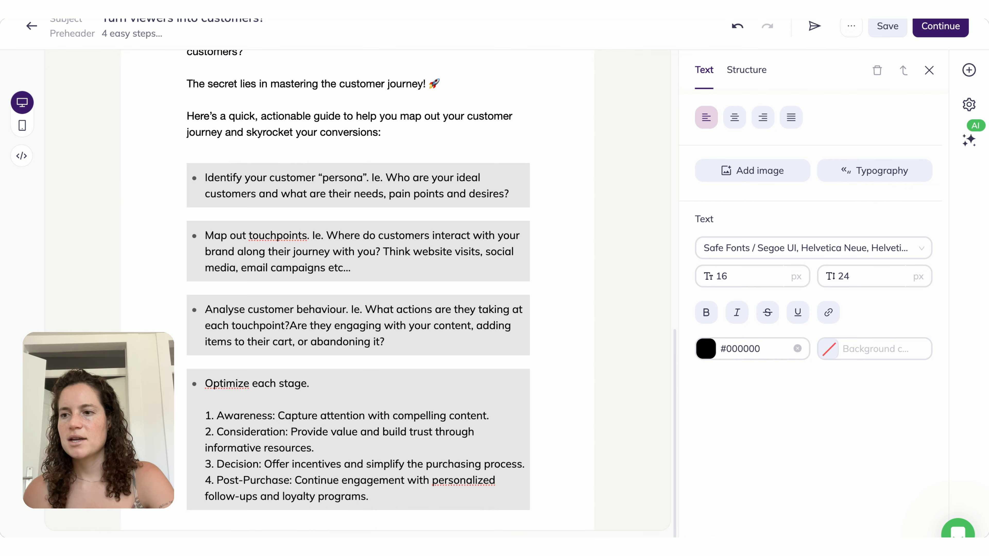
{"action": "scroll", "coordinate": [350, 234], "scroll_direction": "up", "scroll_amount": 2}
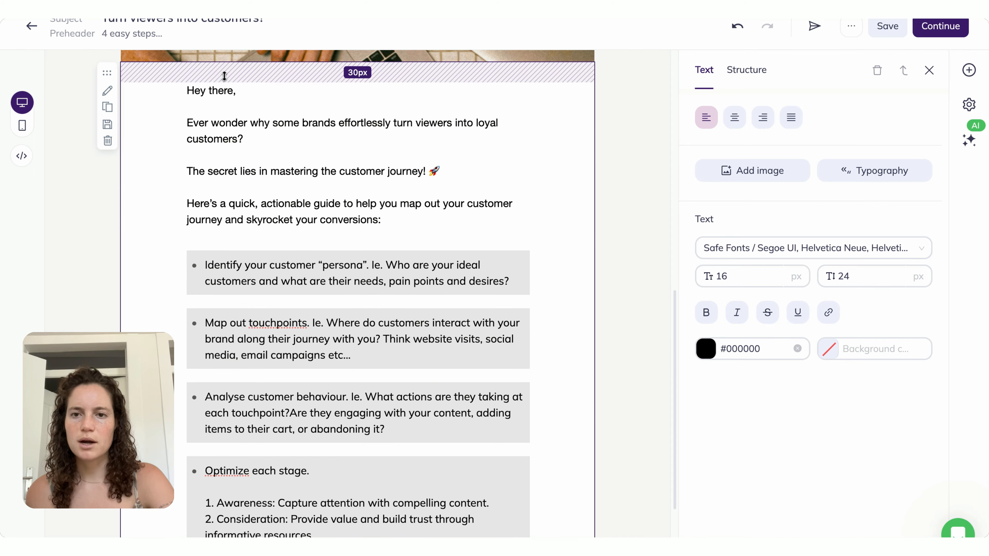
{"action": "left_click", "coordinate": [221, 74]}
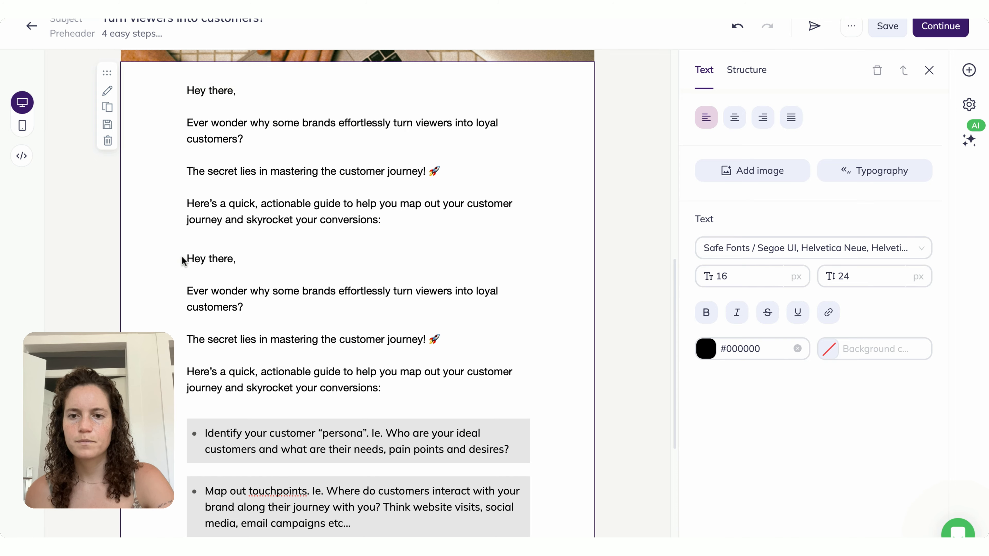
{"action": "left_click_drag", "start_coordinate": [193, 244], "coordinate": [212, 449]}
Turn the closing message's line "Download the free template here." into a site link.
{"action": "triple_click", "coordinate": [255, 464]}
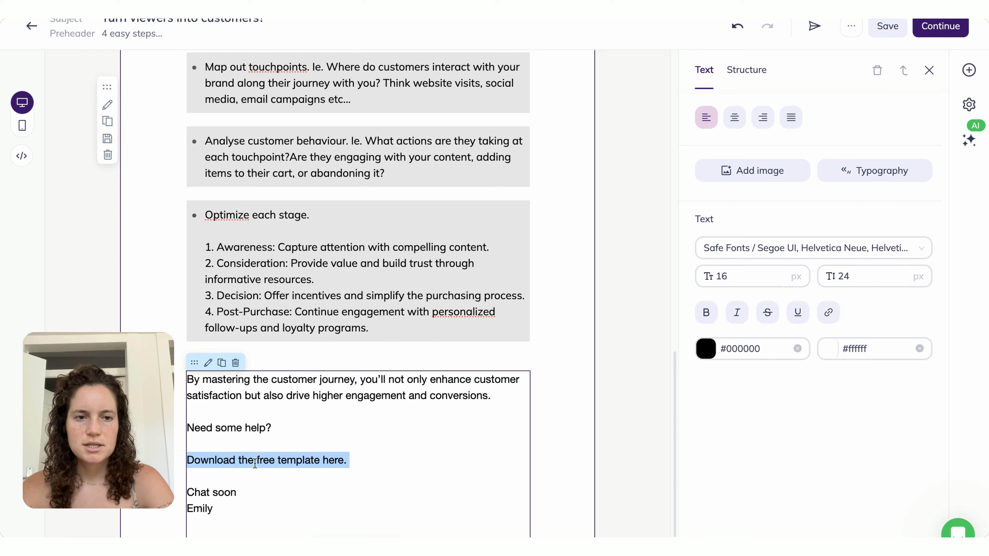
{"action": "left_click", "coordinate": [826, 317]}
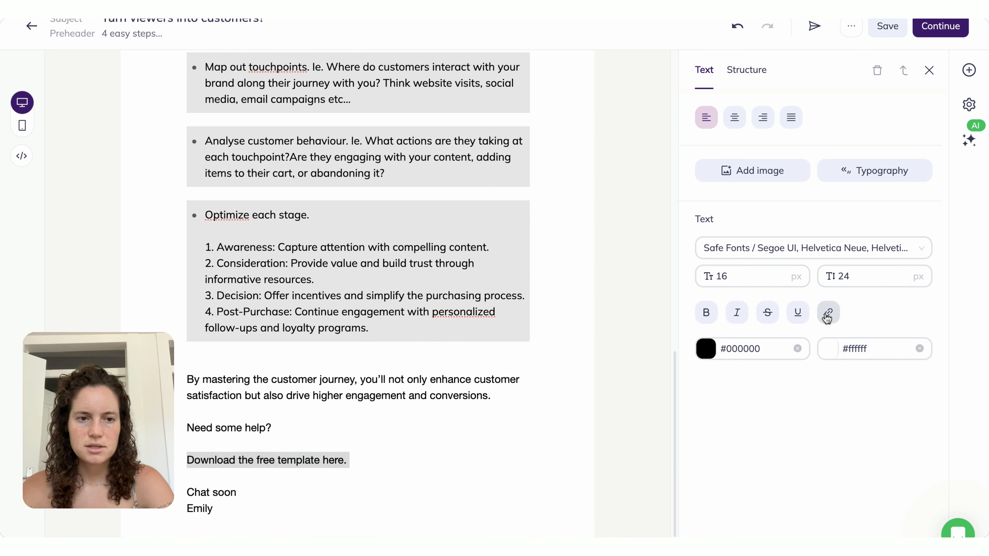
{"action": "left_click", "coordinate": [826, 316]}
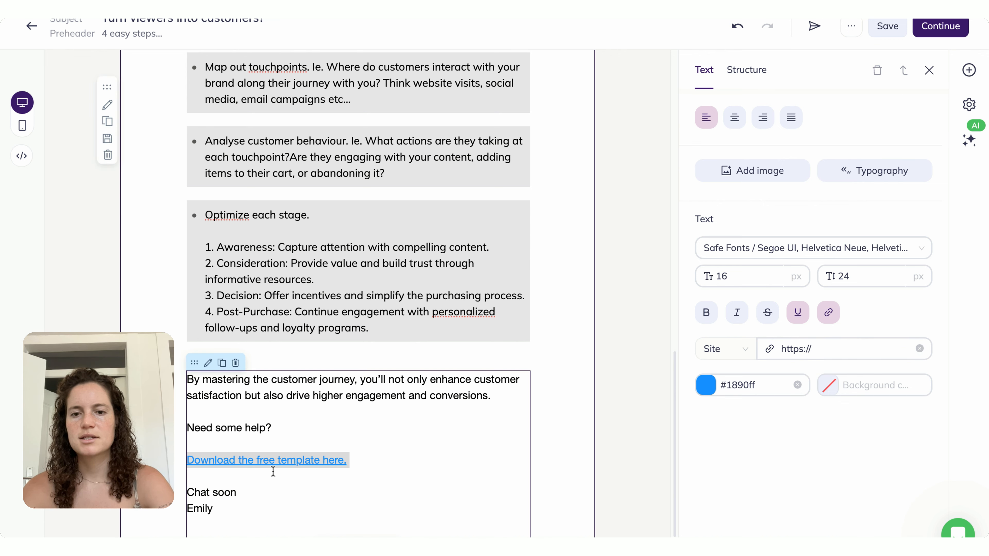
{"action": "left_click", "coordinate": [386, 457]}
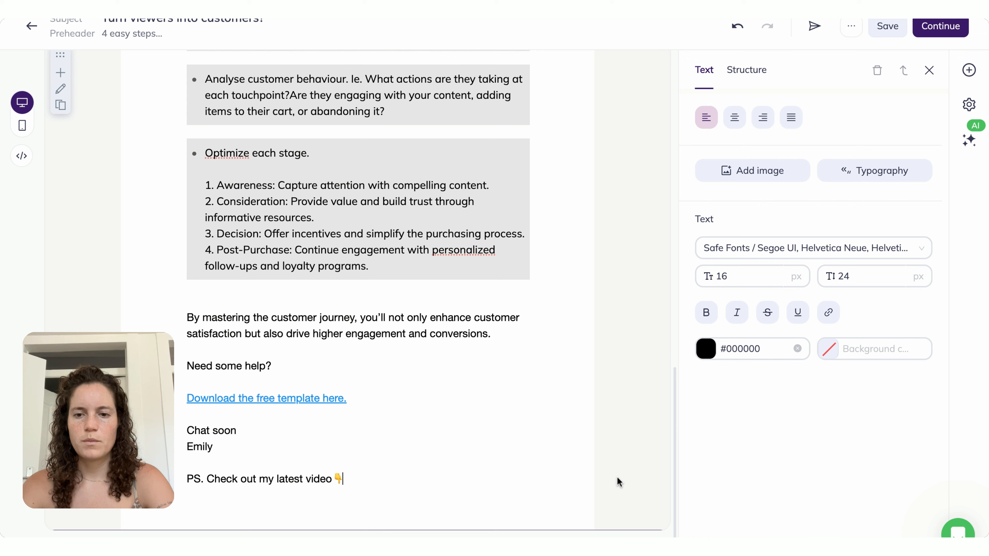
Add an image element below the "PS. Check out my latest video" line and upload the "Turn views into revenue" thumbnail into it.
{"action": "left_click", "coordinate": [929, 71]}
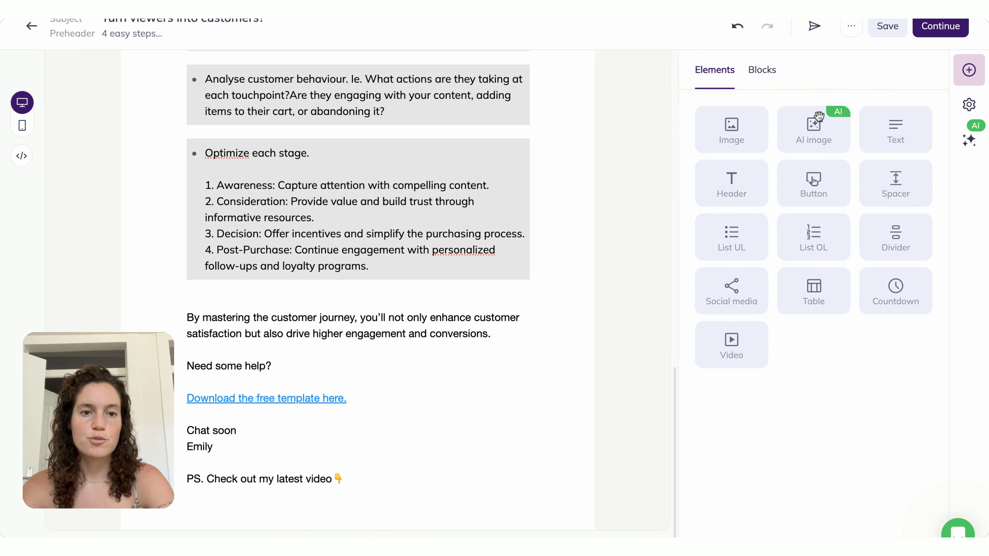
{"action": "left_click", "coordinate": [738, 127]}
{"action": "left_click", "coordinate": [300, 412]}
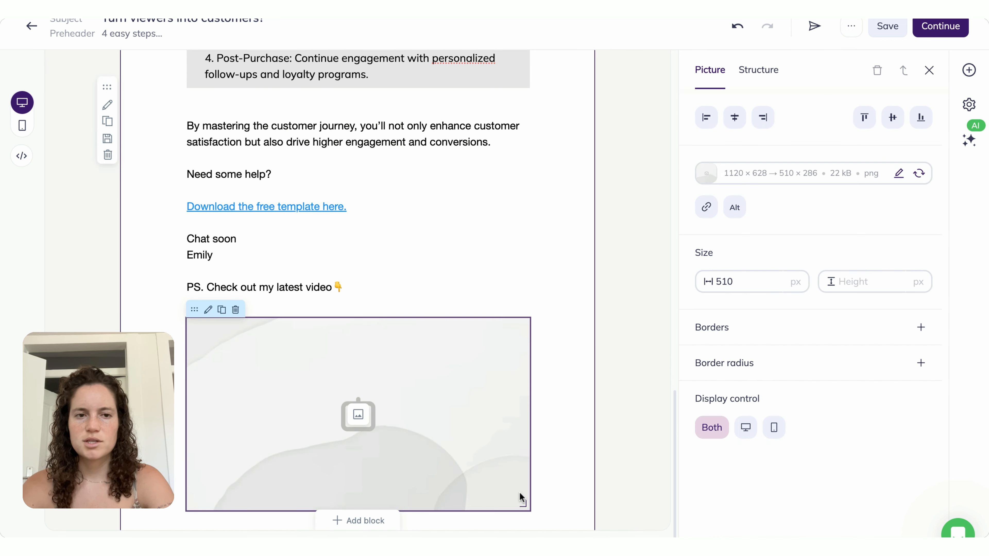
{"action": "left_click", "coordinate": [711, 179]}
{"action": "left_click", "coordinate": [473, 289]}
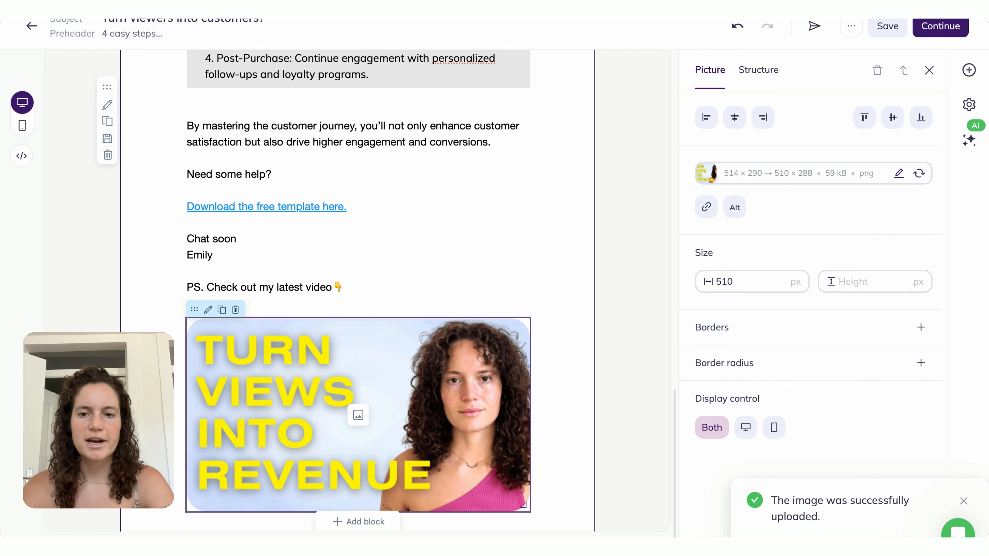
Shrink the video thumbnail to about two-thirds of the text column's width and centre it.
{"action": "left_click_drag", "start_coordinate": [523, 505], "coordinate": [415, 469]}
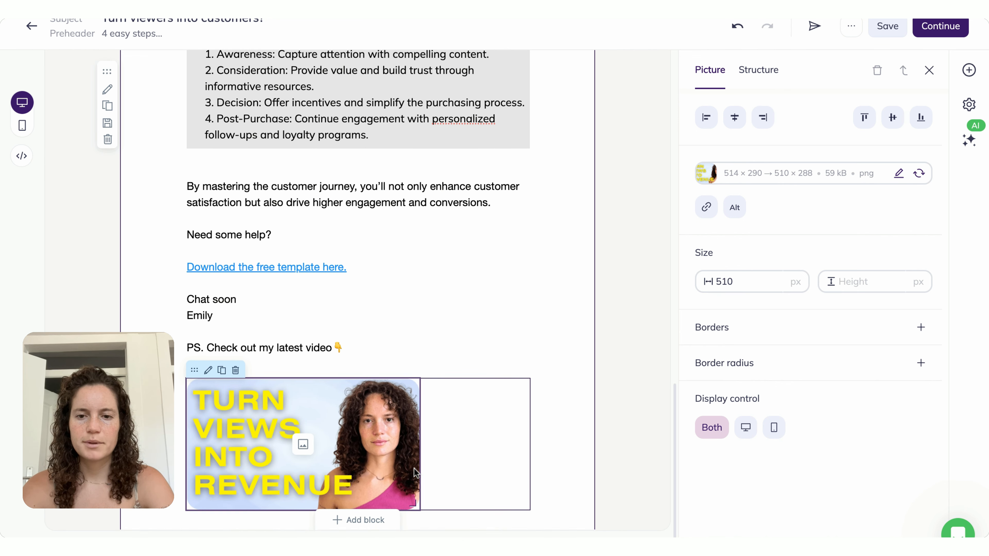
{"action": "left_click", "coordinate": [727, 123]}
{"action": "left_click", "coordinate": [624, 462]}
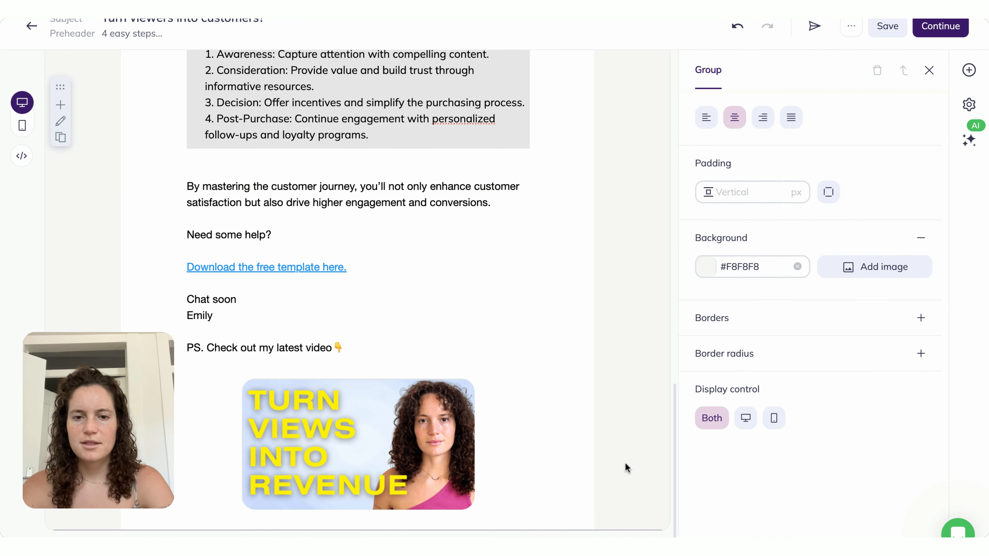
Review the whole email from the header to the video thumbnail in both the desktop and the mobile layout.
{"action": "scroll", "coordinate": [581, 347], "scroll_direction": "up", "scroll_amount": 10}
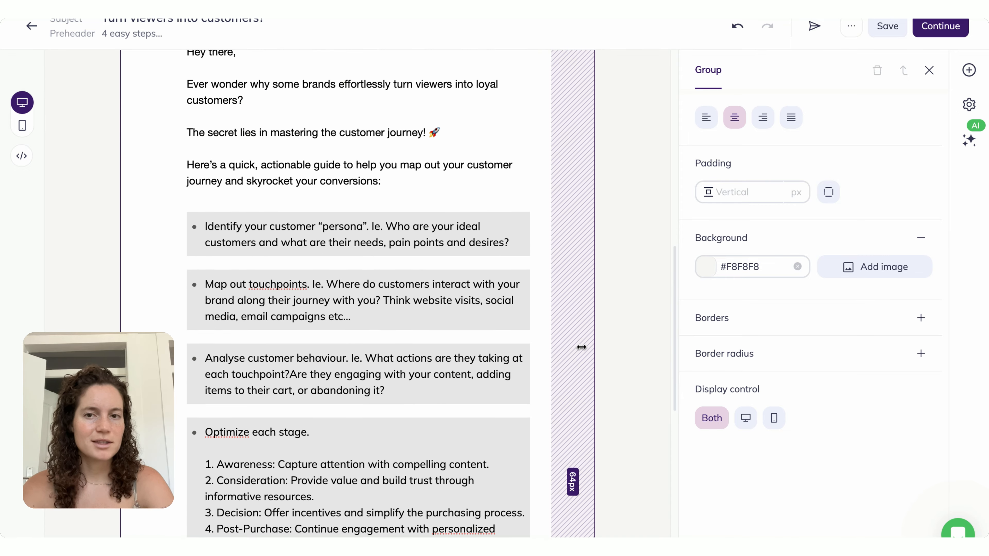
{"action": "scroll", "coordinate": [581, 347], "scroll_direction": "up", "scroll_amount": 10}
{"action": "scroll", "coordinate": [581, 347], "scroll_direction": "down", "scroll_amount": 8}
{"action": "scroll", "coordinate": [572, 347], "scroll_direction": "down", "scroll_amount": 10}
{"action": "scroll", "coordinate": [572, 347], "scroll_direction": "up", "scroll_amount": 15}
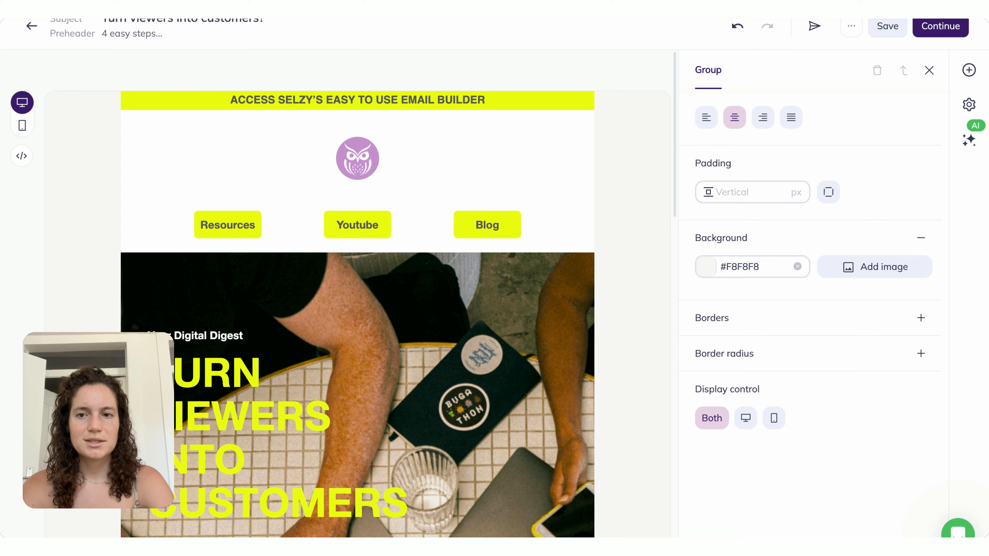
{"action": "left_click", "coordinate": [28, 130]}
{"action": "scroll", "coordinate": [490, 308], "scroll_direction": "down", "scroll_amount": 10}
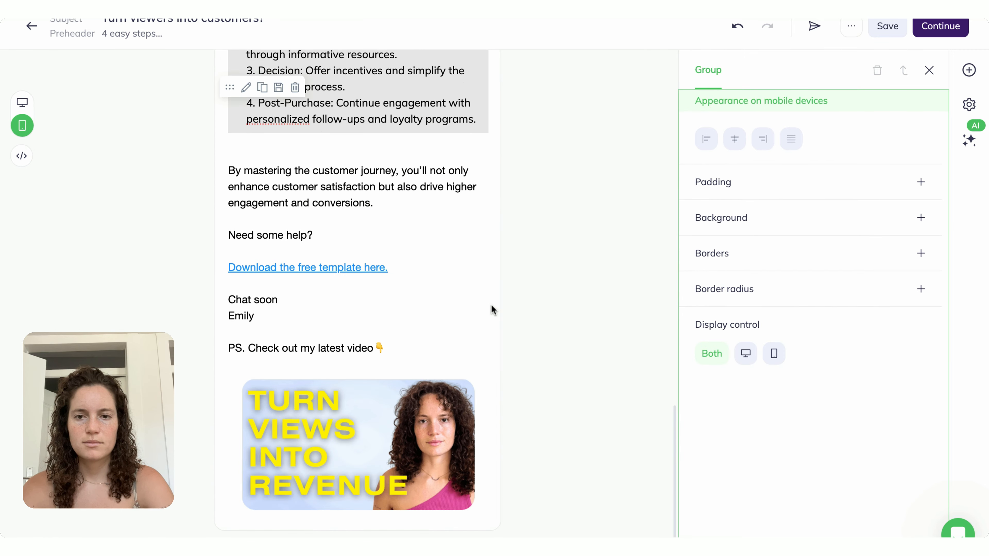
{"action": "scroll", "coordinate": [491, 310], "scroll_direction": "up", "scroll_amount": 15}
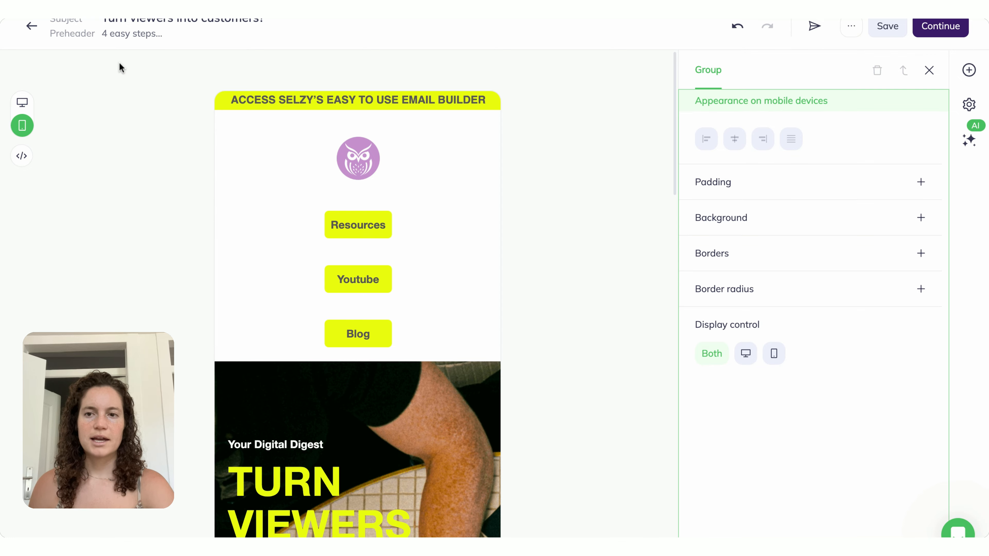
{"action": "left_click", "coordinate": [21, 103]}
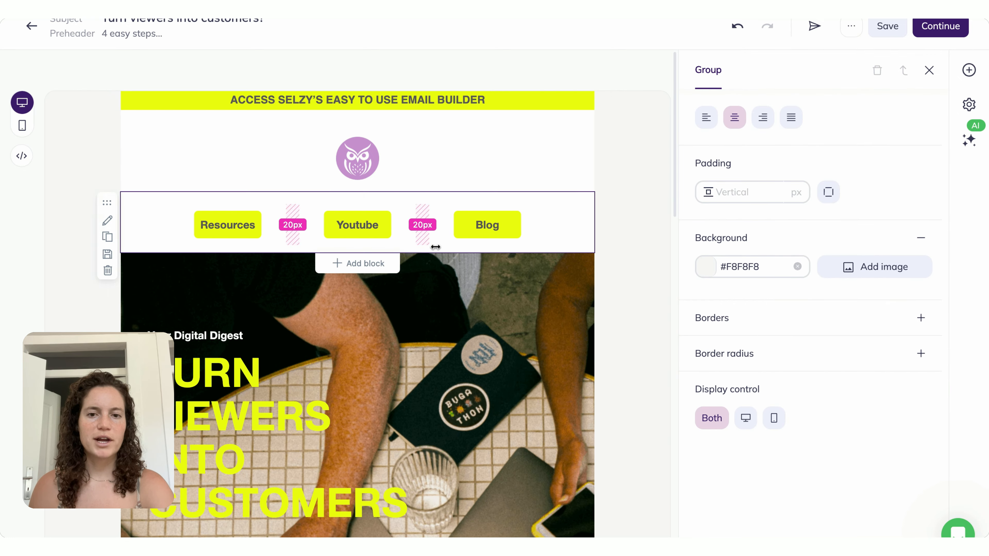
{"action": "scroll", "coordinate": [513, 340], "scroll_direction": "down", "scroll_amount": 10}
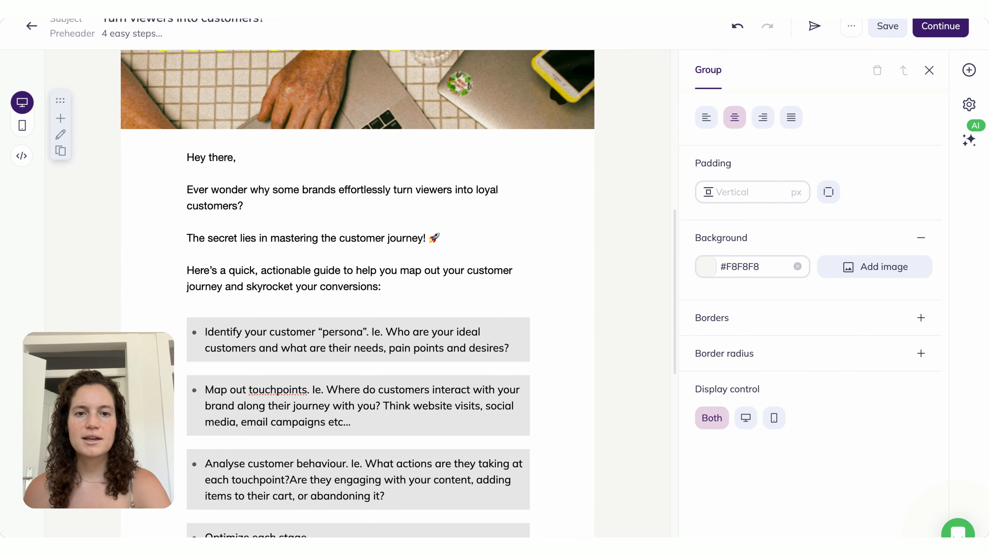
Widen the email's content area slightly in the desktop layout.
{"action": "scroll", "coordinate": [554, 277], "scroll_direction": "up", "scroll_amount": 10}
{"action": "mouse_move", "coordinate": [570, 330]}
{"action": "left_mouse_down"}
{"action": "mouse_move", "coordinate": [463, 316]}
{"action": "mouse_move", "coordinate": [517, 308]}
{"action": "mouse_move", "coordinate": [432, 301]}
{"action": "left_mouse_up"}
{"action": "left_click", "coordinate": [657, 346]}
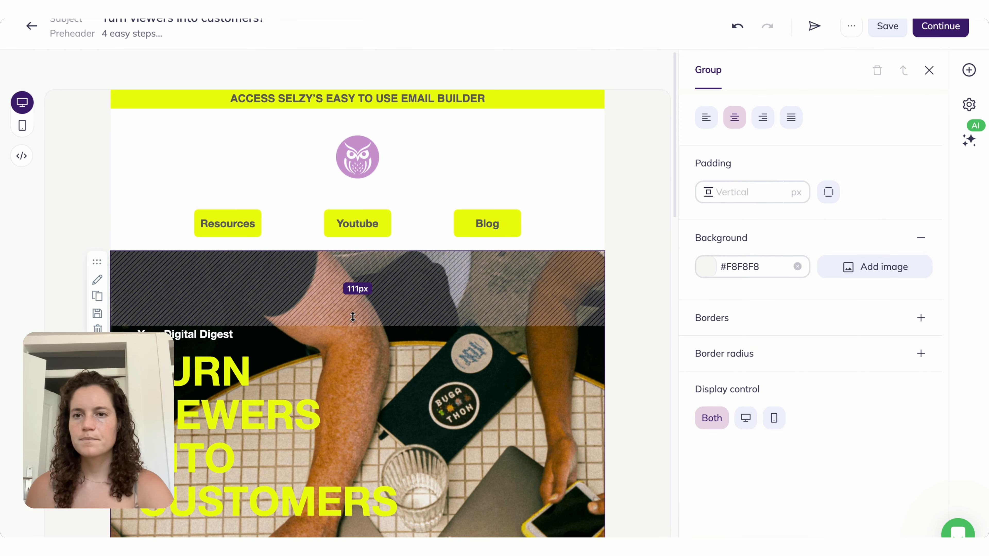